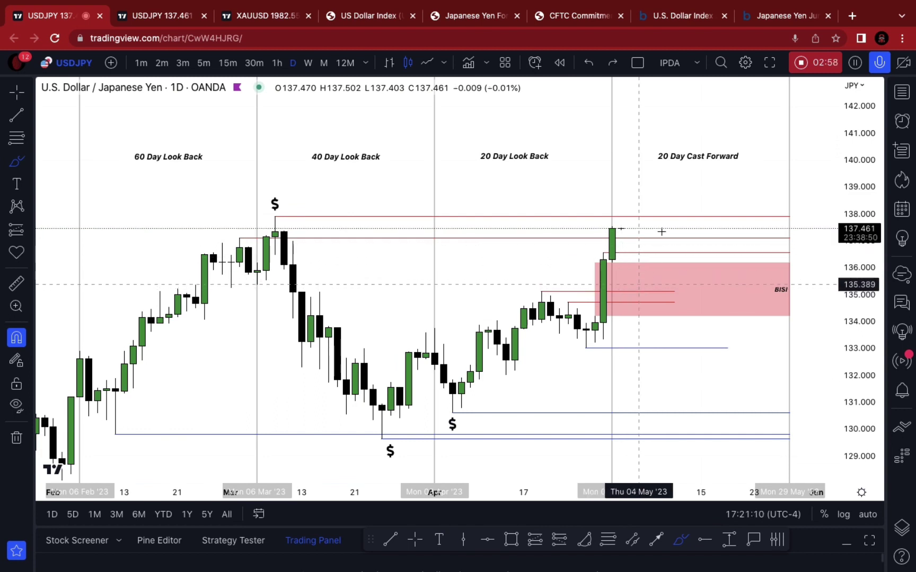
- Sketch a red price path dipping into the BISI zone and rising to about 140.2, and undo it
left_click(679, 539)
mouse_move(621, 229)
left_mouse_down()
mouse_move(646, 293)
mouse_move(683, 156)
left_mouse_up()
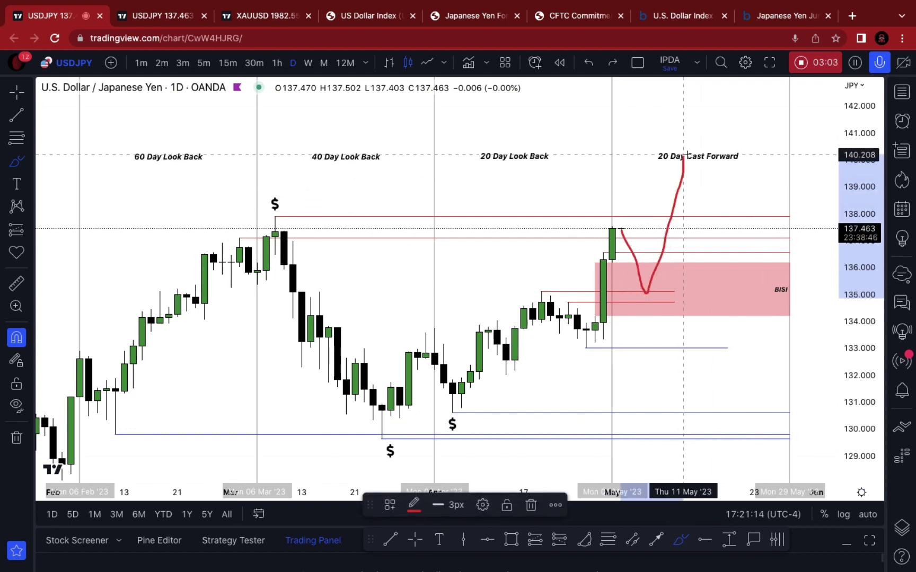
left_click(593, 63)
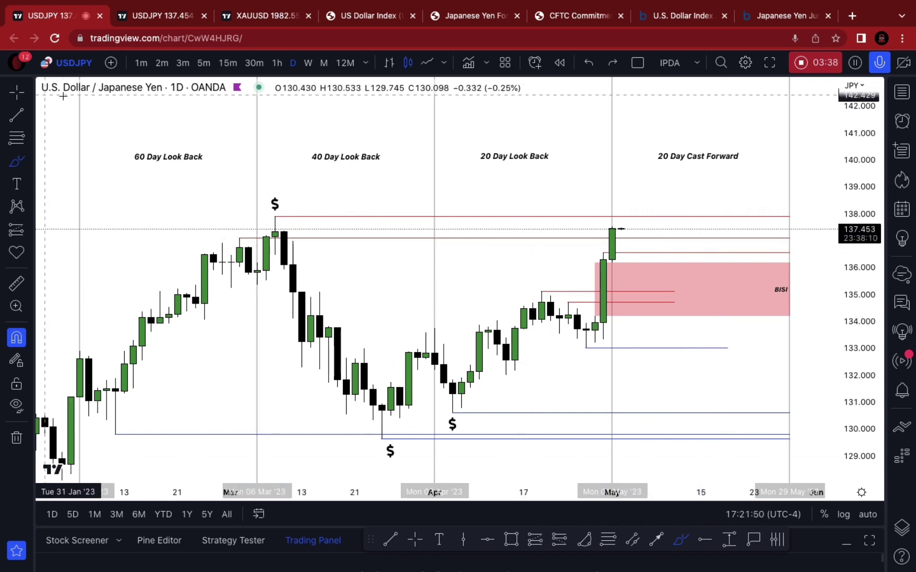
- Examine the Equity Clock seasonal charts for the US Dollar Index and the Japanese Yen
left_click(359, 13)
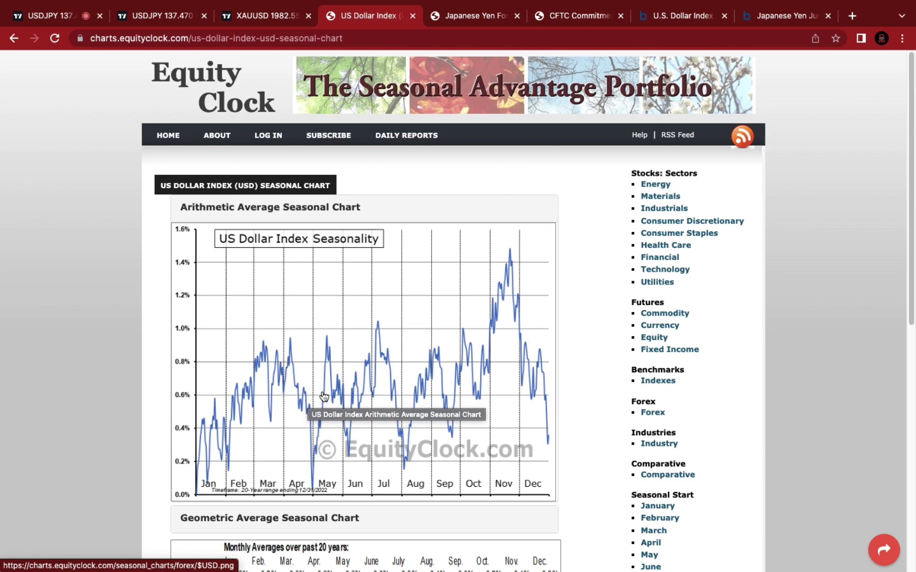
left_click(456, 16)
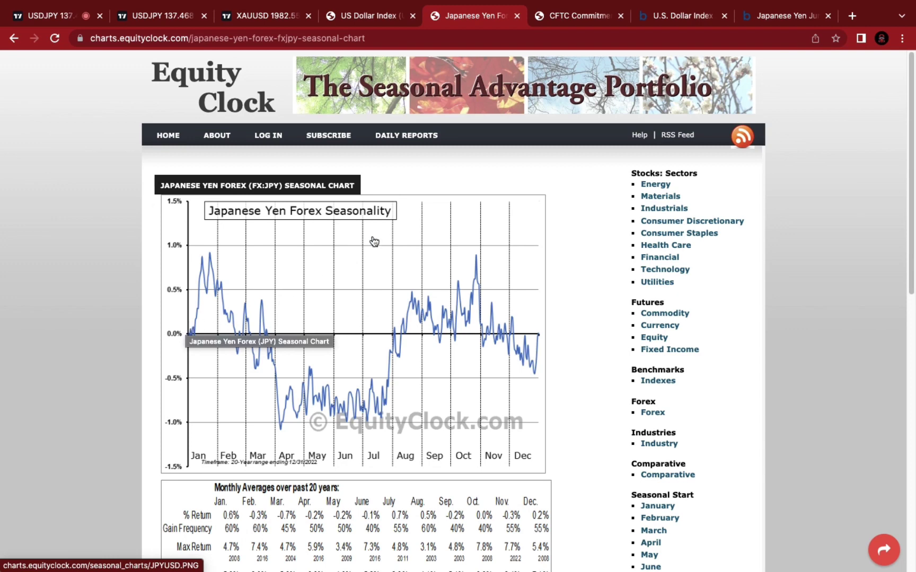
- Highlight the Japanese Yen's commercial long and short positions in the CFTC report, and return to the USDJPY daily chart
left_click(561, 19)
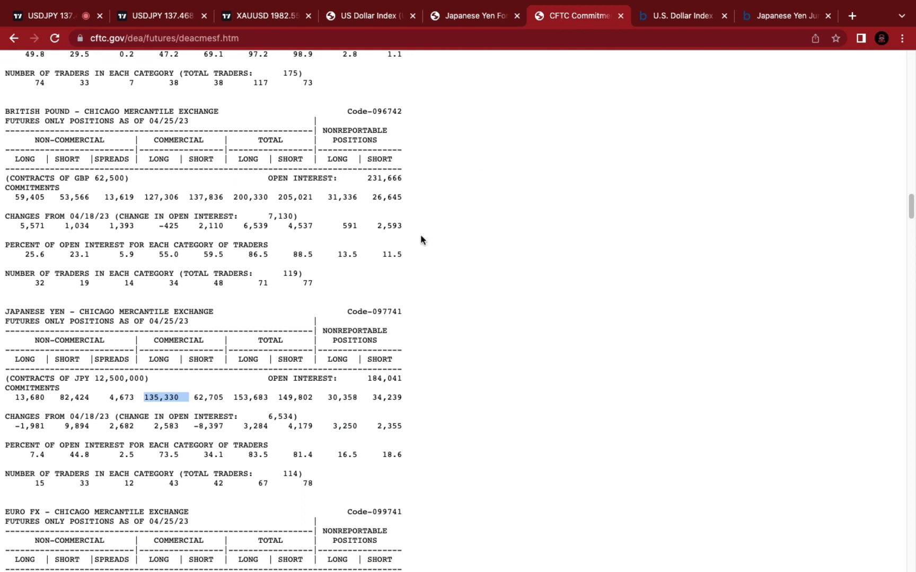
left_click(199, 322)
left_click_drag(154, 340, 204, 343)
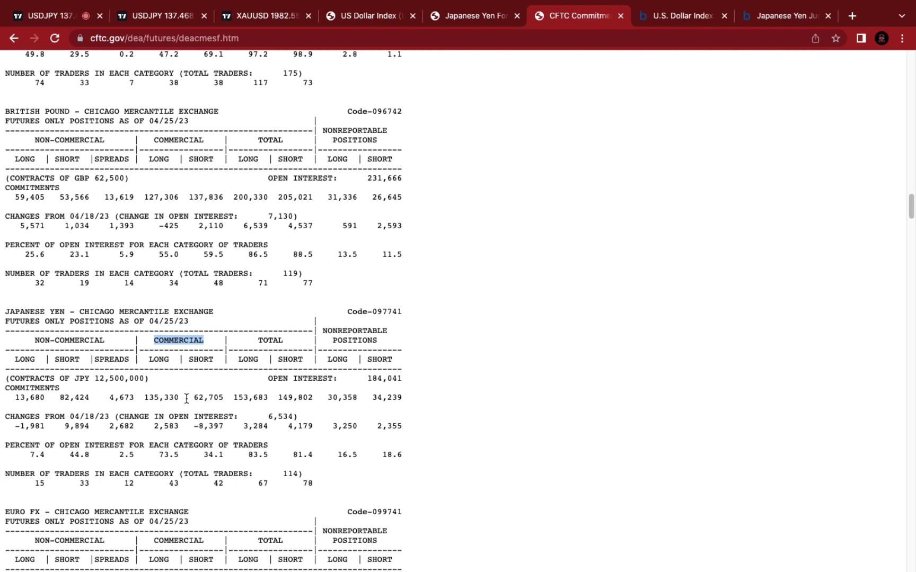
left_click_drag(150, 362, 227, 360)
left_click_drag(185, 397, 210, 397)
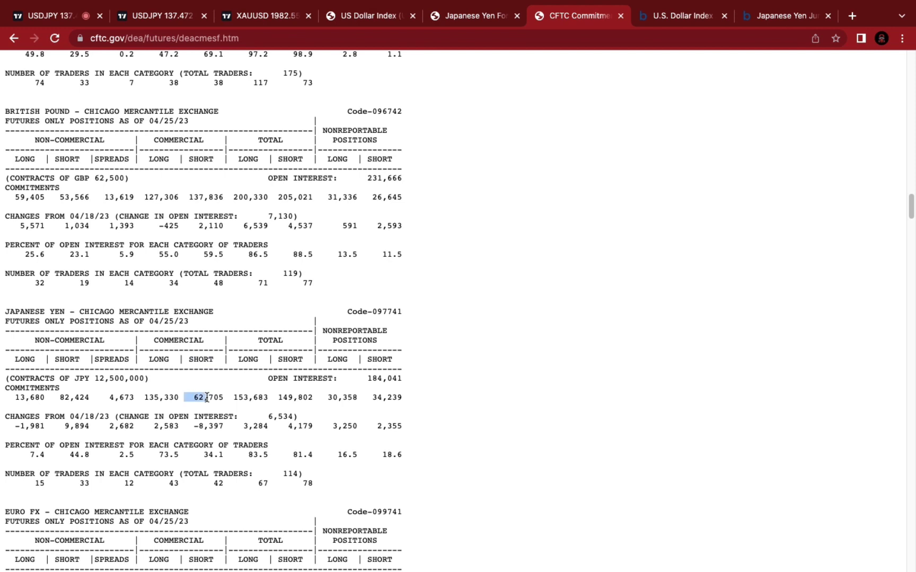
left_click(195, 381)
left_click_drag(143, 397, 218, 397)
left_click(200, 373)
left_click_drag(157, 347, 214, 342)
left_click(209, 367)
left_click_drag(149, 360, 174, 360)
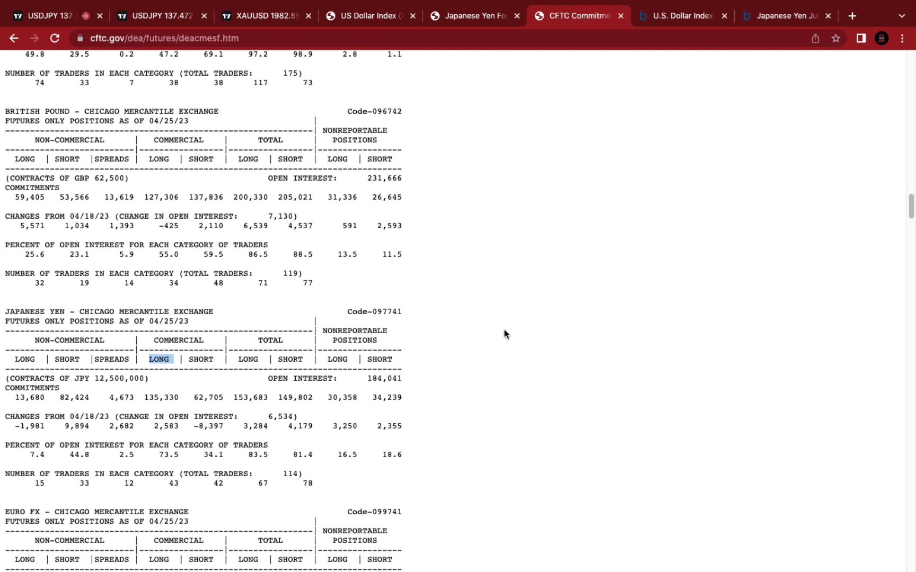
left_click_drag(143, 397, 229, 397)
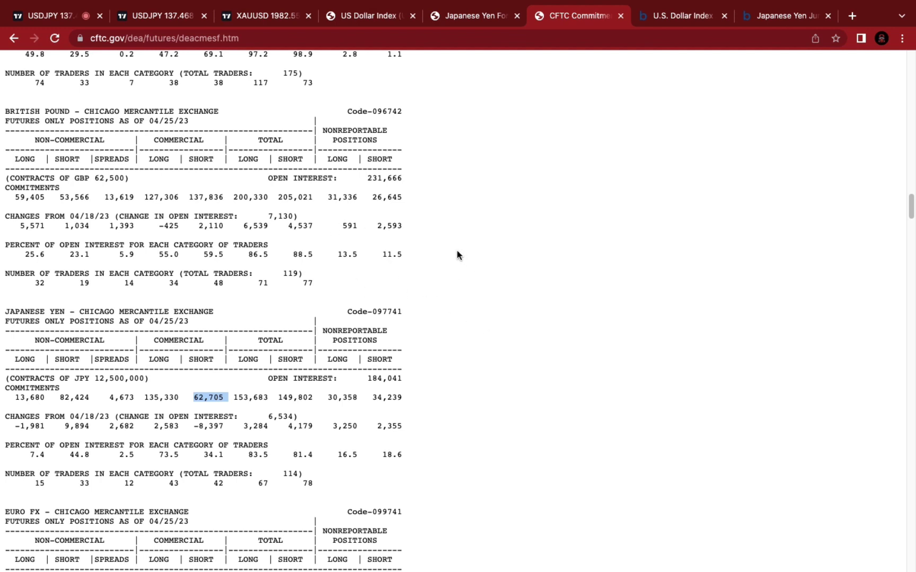
left_click(74, 17)
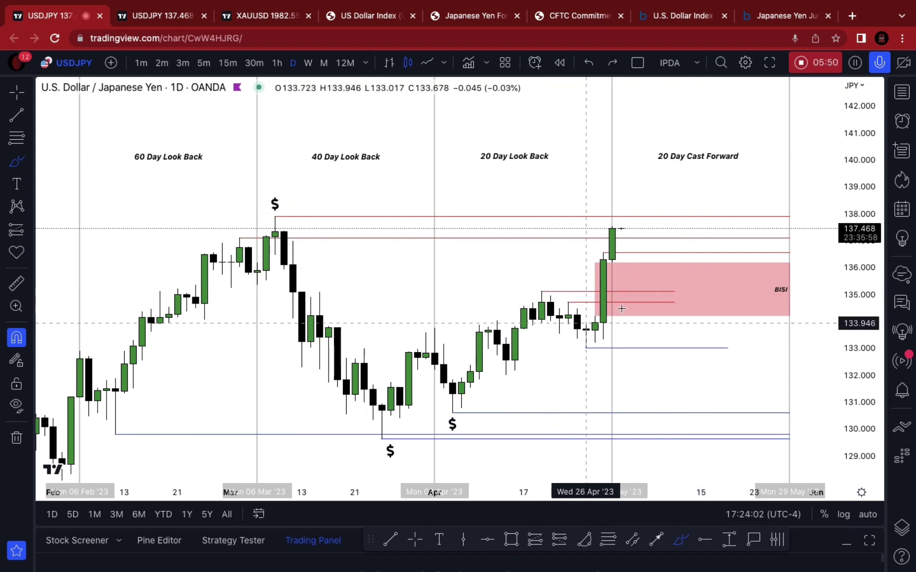
- Sketch a red price path dipping just inside the BISI zone and rising to about 138.6, and undo it
left_click(676, 541)
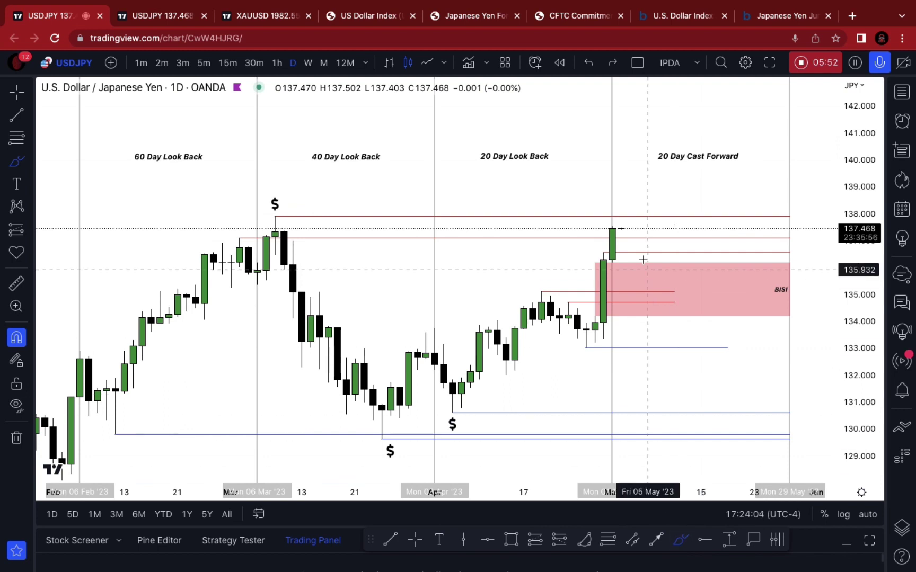
mouse_move(623, 231)
left_mouse_down()
mouse_move(646, 273)
mouse_move(674, 197)
left_mouse_up()
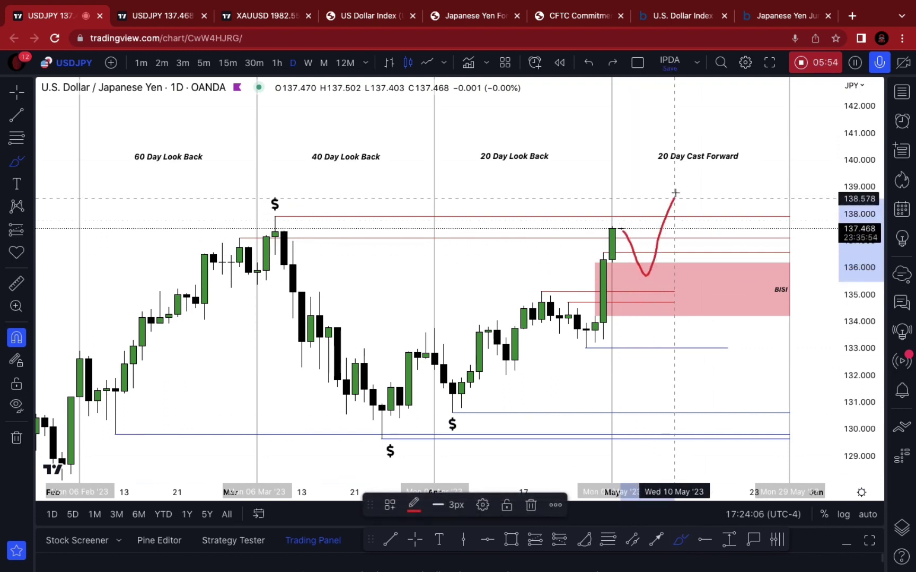
left_click(593, 62)
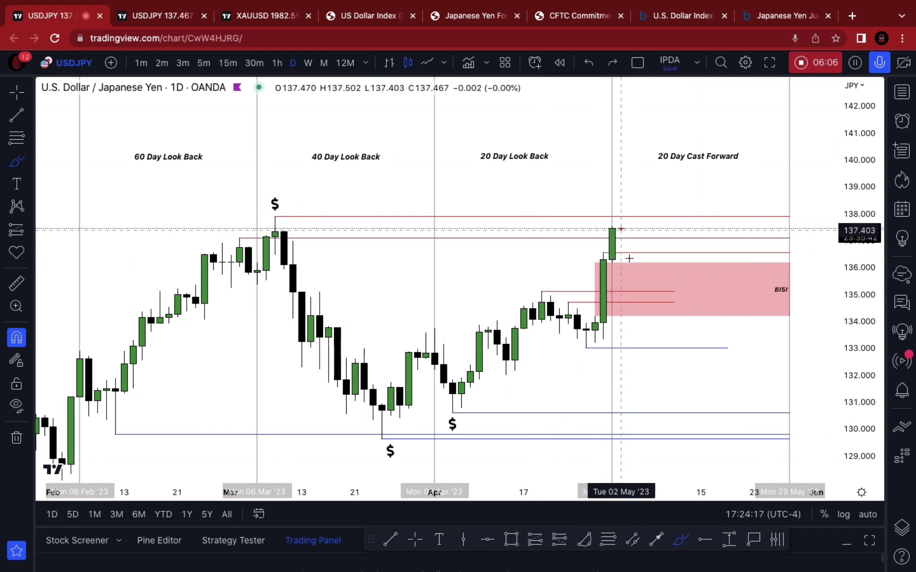
- Brush a red path from the current price into the BISI zone and up to about 139, and underline its low with a blue stroke
mouse_move(620, 231)
left_mouse_down()
mouse_move(634, 264)
mouse_move(656, 235)
mouse_move(665, 187)
left_mouse_up()
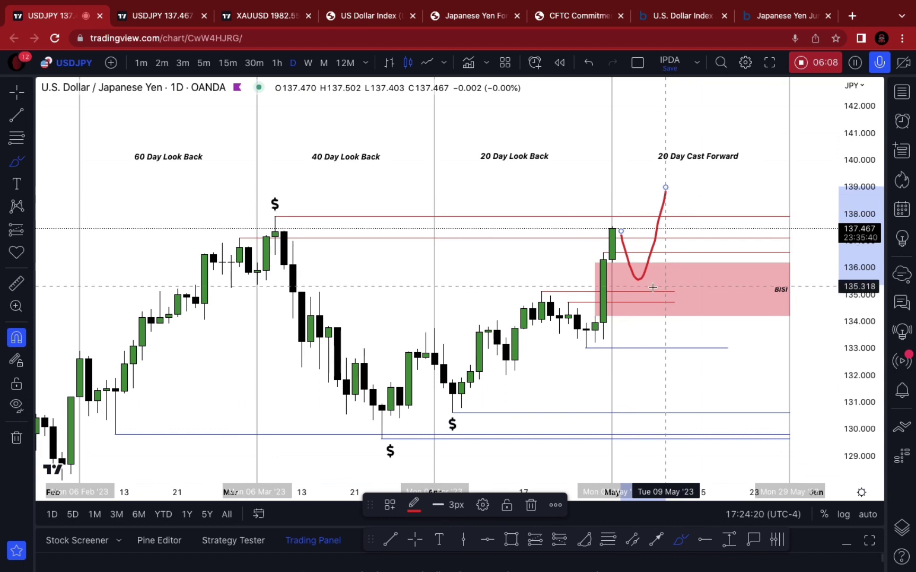
left_click_drag(642, 283, 737, 283)
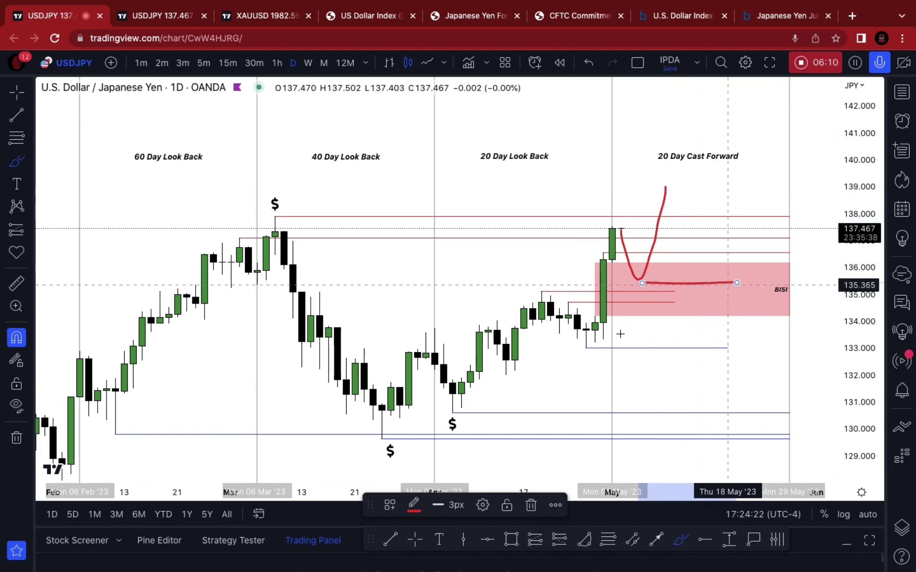
left_click(414, 504)
left_click(472, 524)
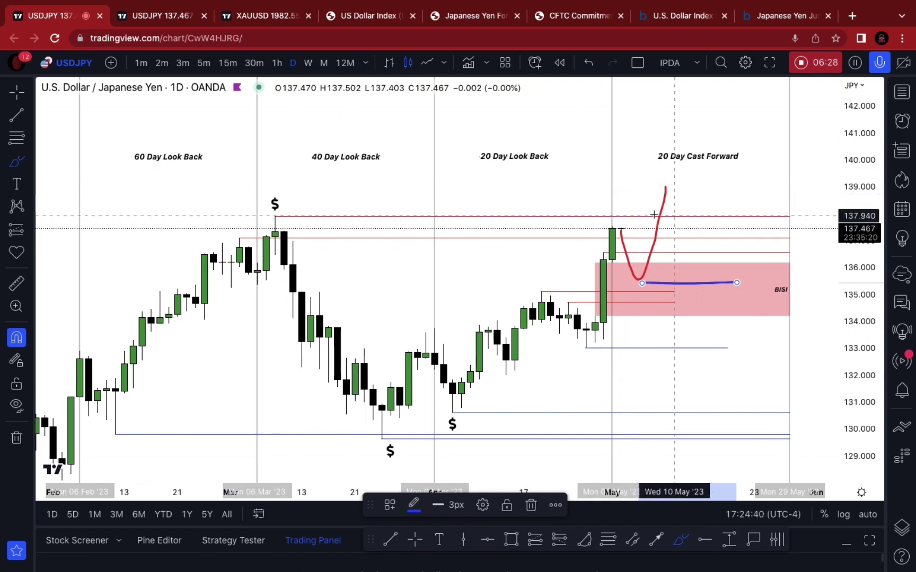
- Sketch a blue decline from the red path's peak to about 137, undo it, and widen the visible time and price range
left_click_drag(666, 190, 674, 239)
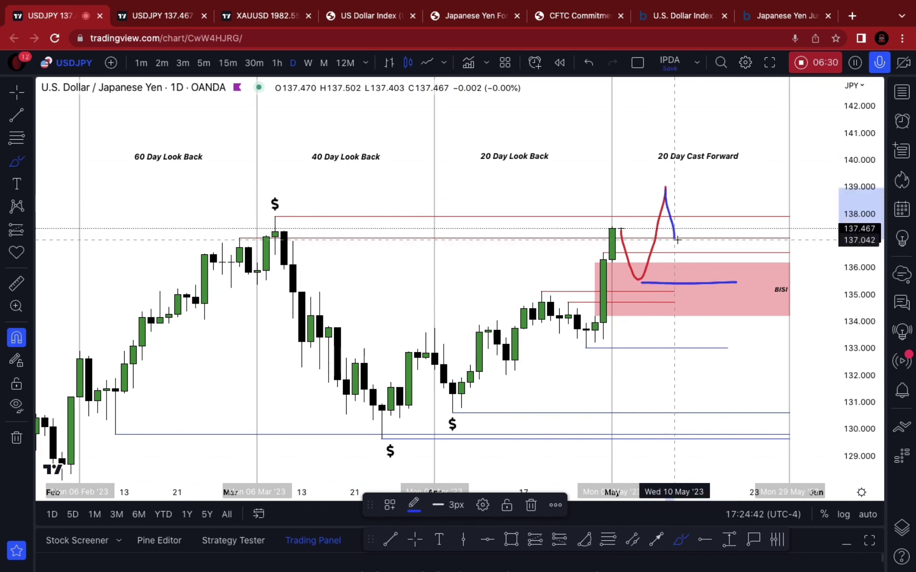
left_click(584, 64)
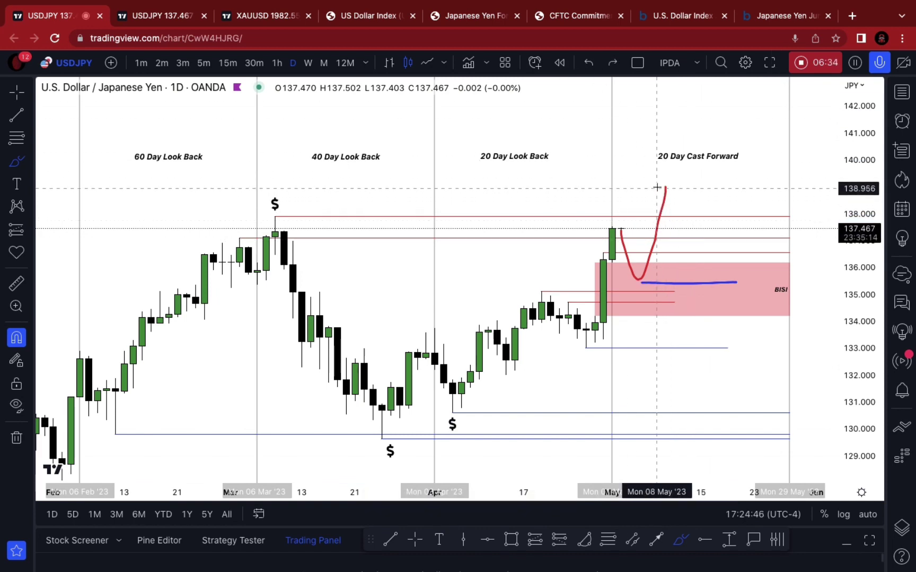
scroll(657, 188, "down", 5)
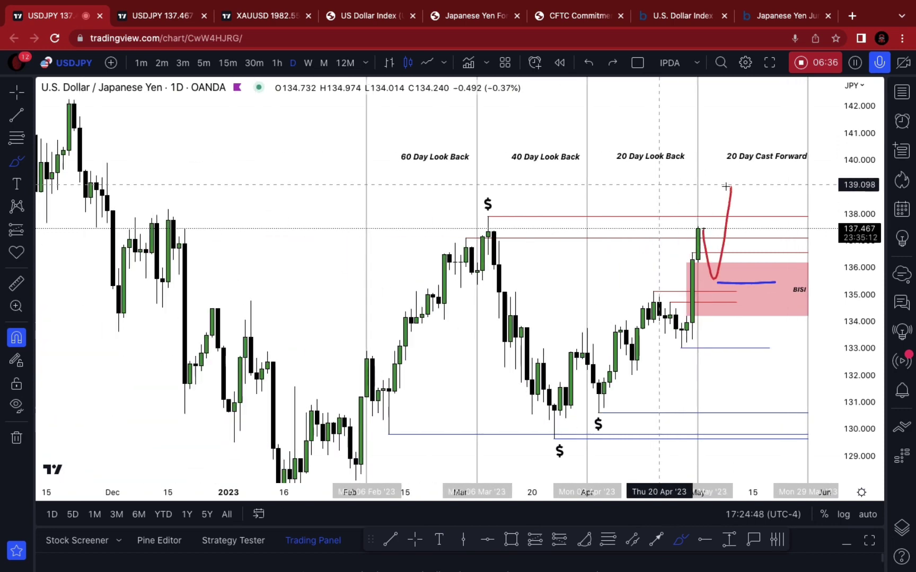
left_click_drag(882, 244, 881, 273)
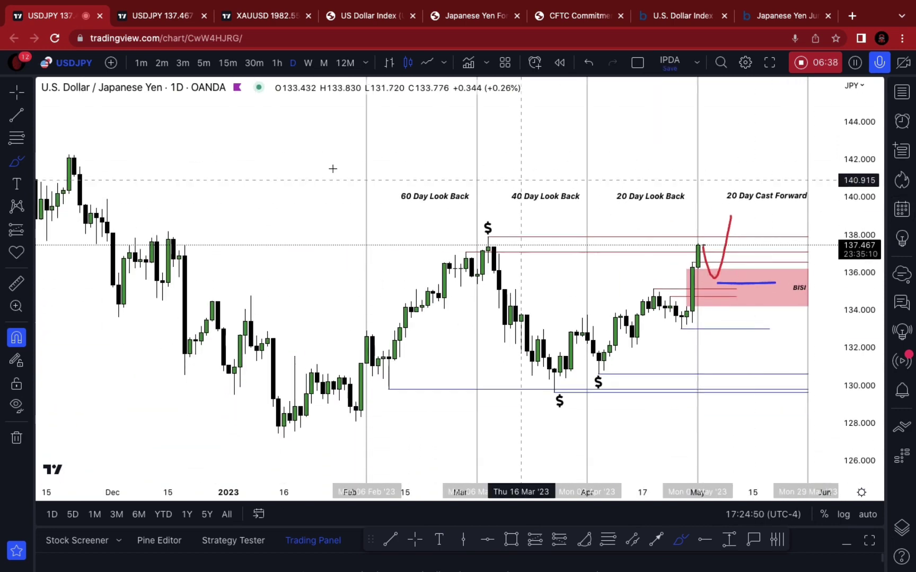
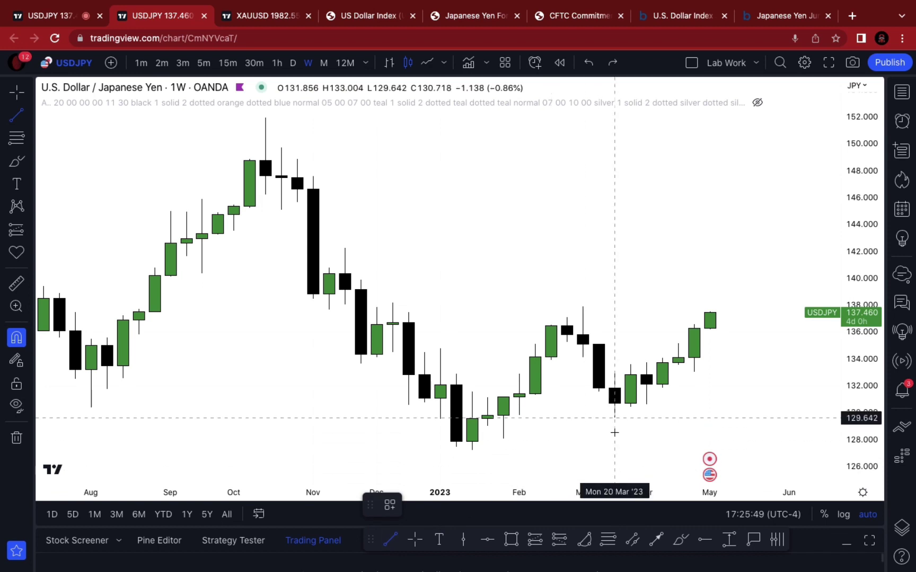
- Draw horizontal trend lines on the USDJPY weekly chart from the 20 March, 30 January and 16 January 2023 lows
left_click(710, 418)
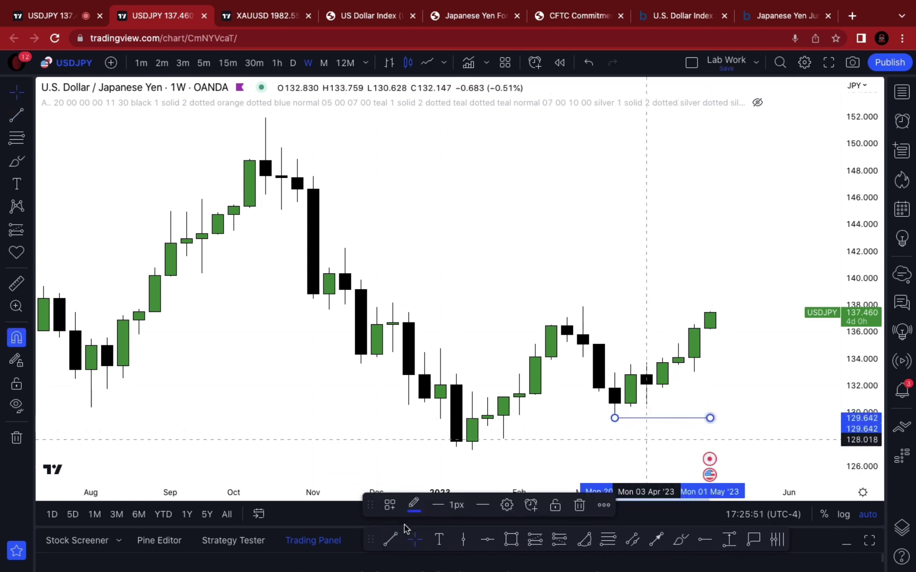
left_click(390, 541)
left_click(506, 444)
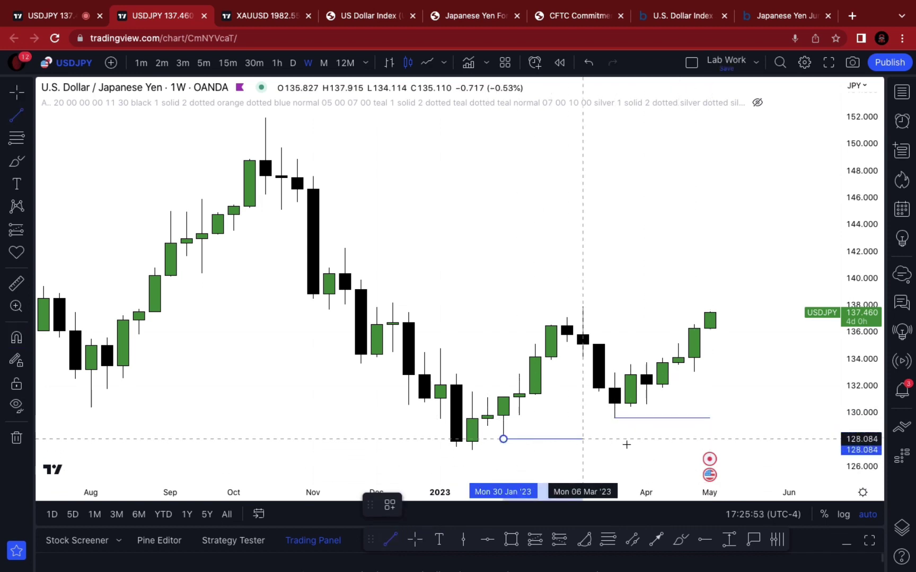
left_click(631, 441)
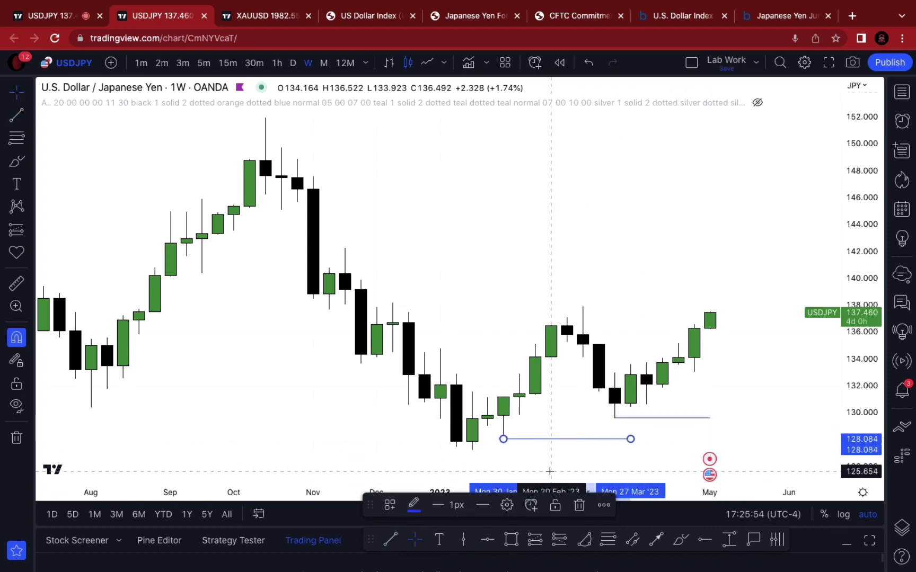
left_click(473, 452)
left_click(582, 452)
- Draw a horizontal trend line from the 3 April low to 15 May and delete it
left_click(391, 540)
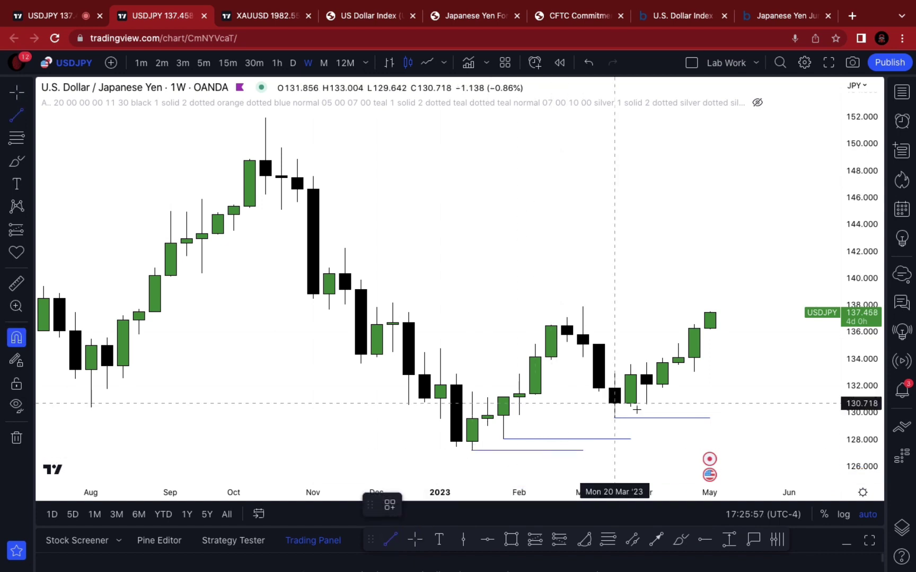
left_click(642, 410)
left_click(741, 405)
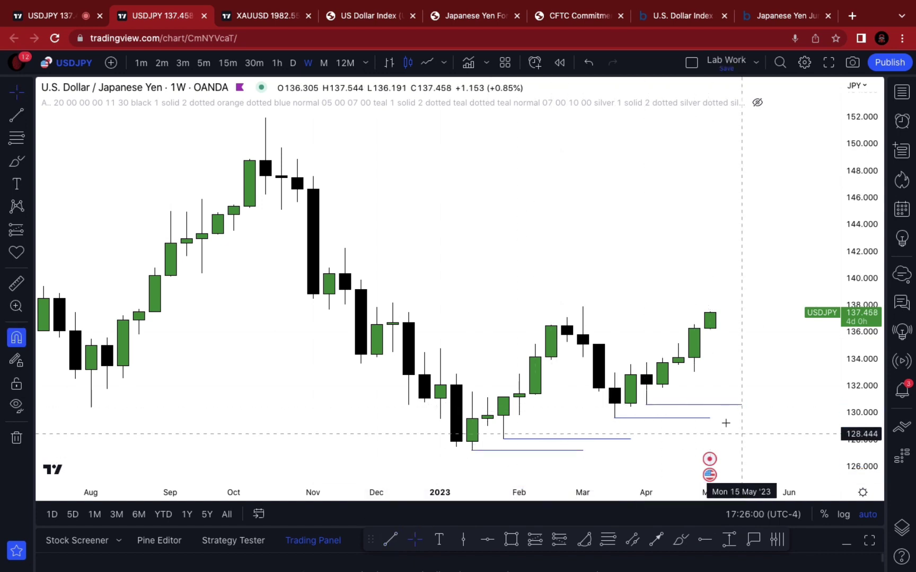
key("Delete")
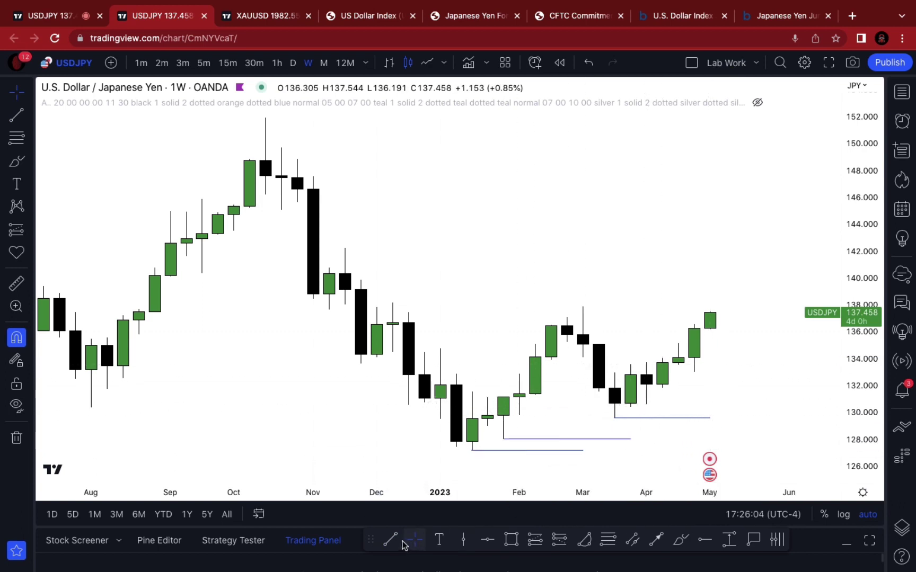
- Draw a horizontal line at the 6 March high of 137.915 to 5 June, and another from the 24 April low at 133.017
left_click_drag(601, 309, 773, 320)
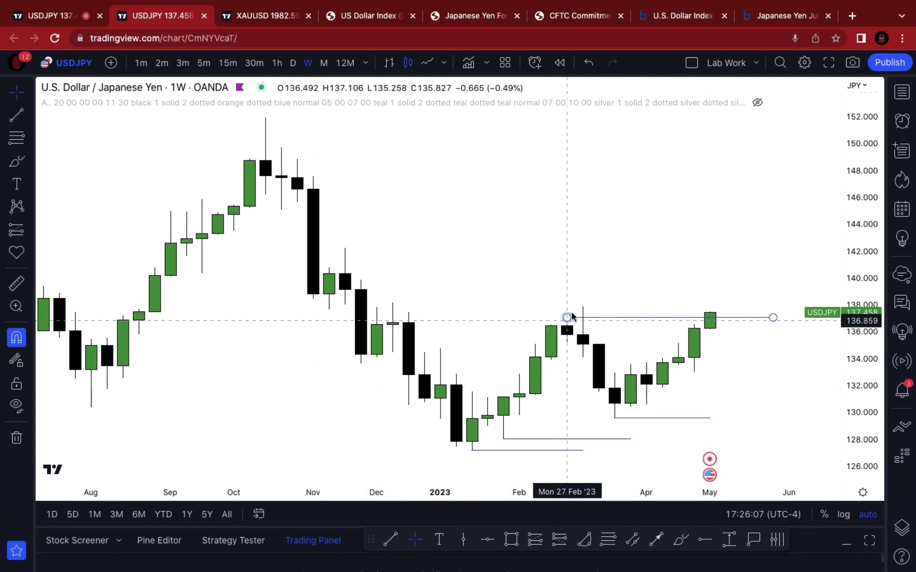
left_click_drag(568, 316, 583, 307)
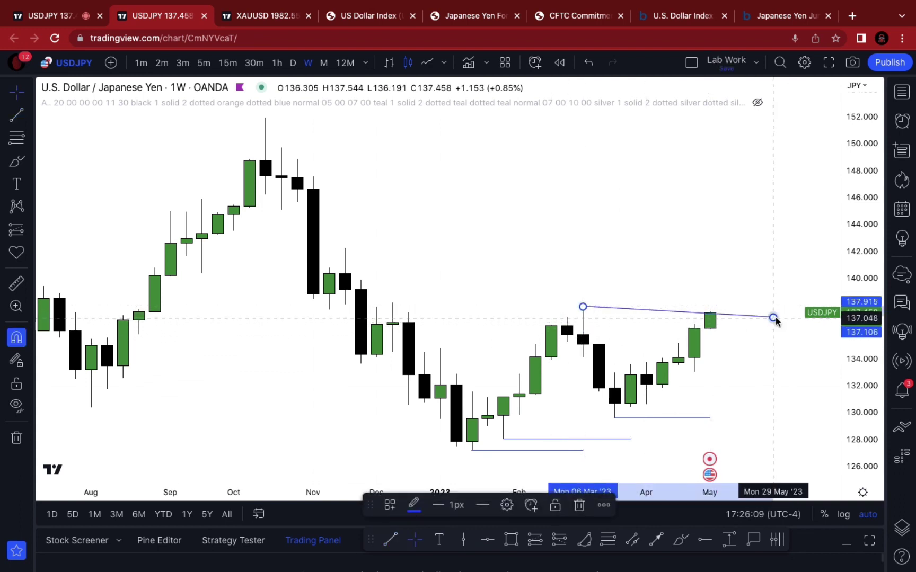
left_click_drag(773, 318, 789, 307)
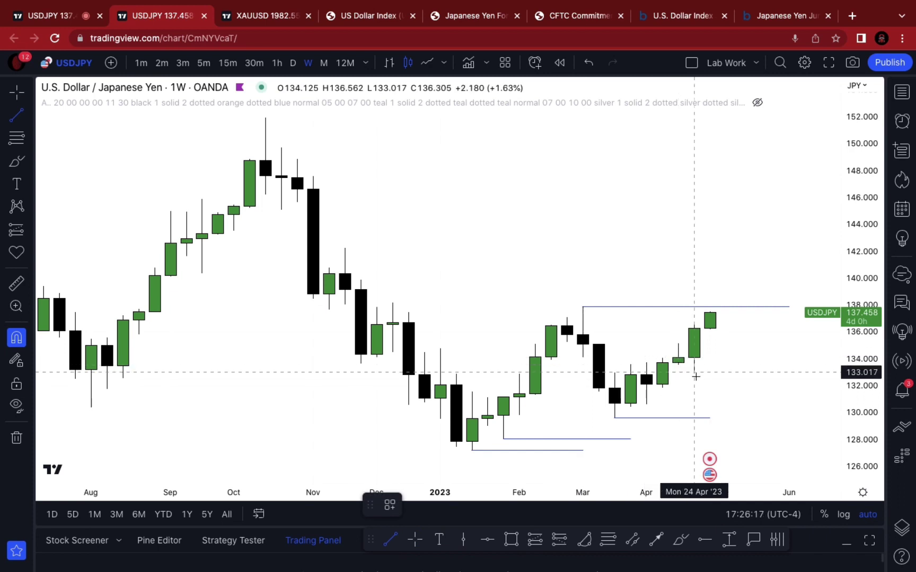
left_click(773, 372)
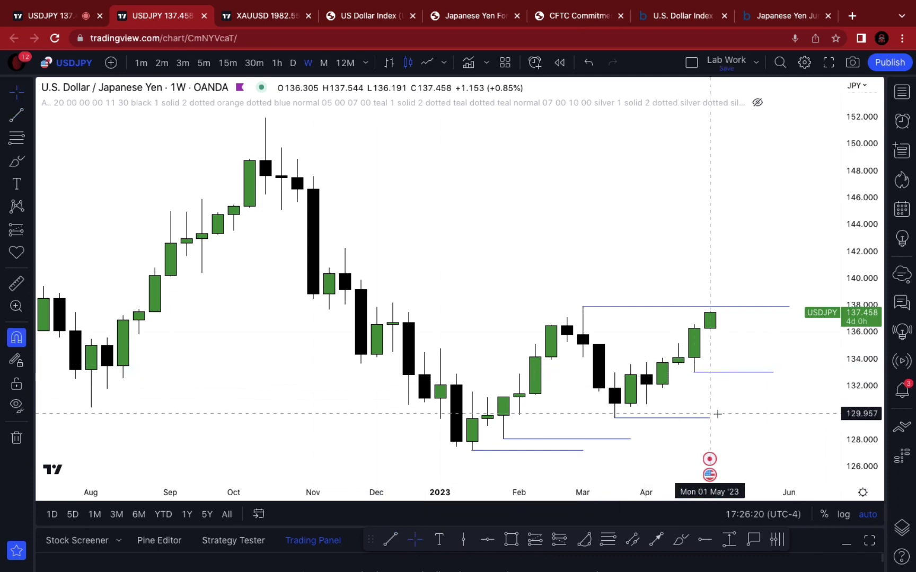
- Colour the 6 March high line red and draw a matching red horizontal line from the October 2022 high to June
left_click(636, 310)
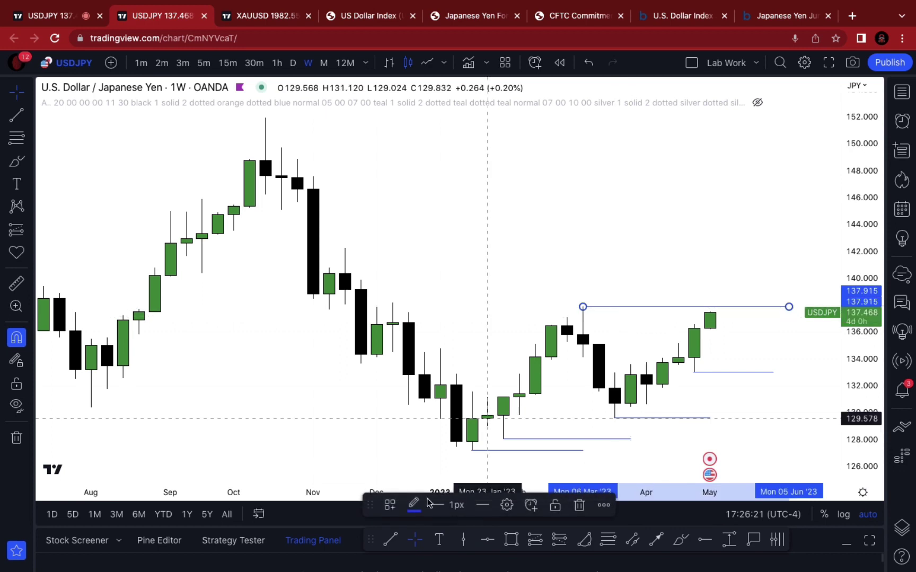
left_click(464, 503)
left_click(445, 522)
left_click(705, 207)
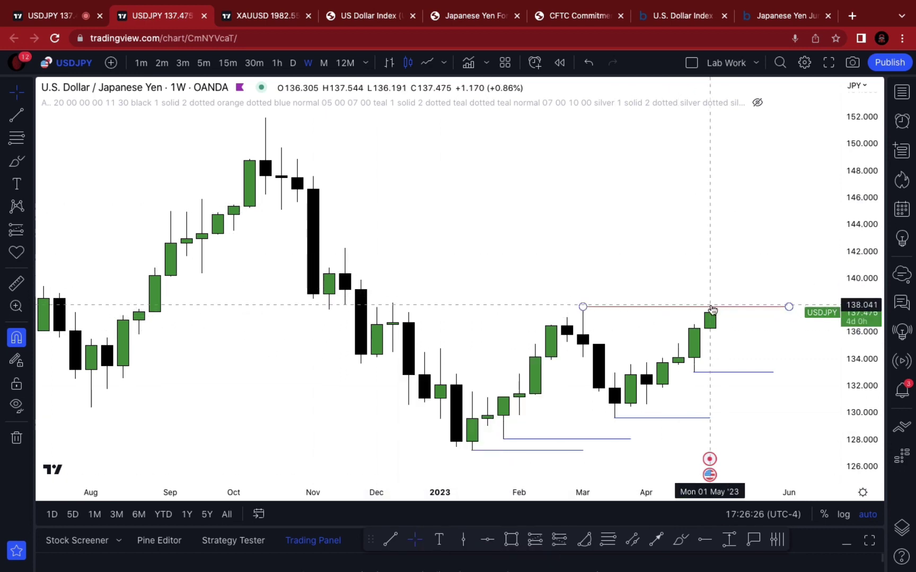
left_click(390, 539)
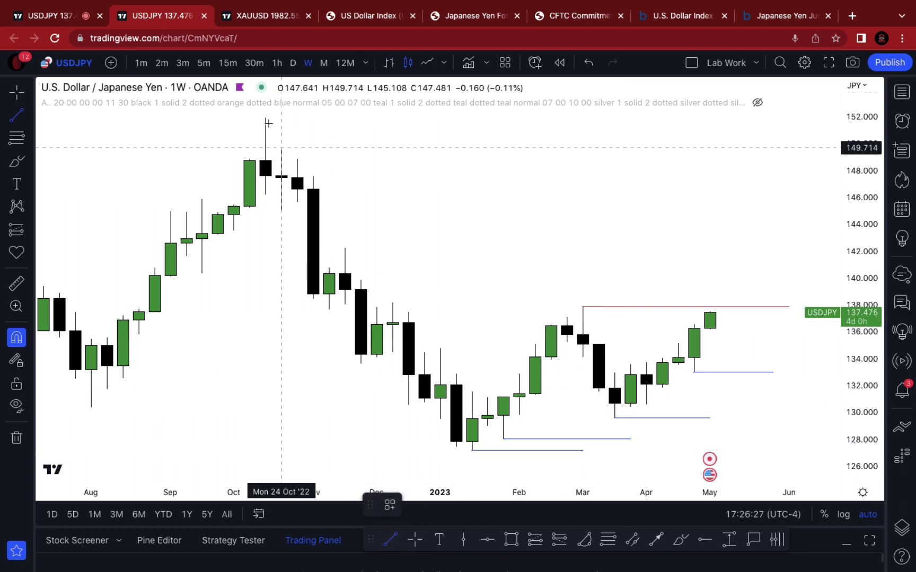
left_click(803, 203)
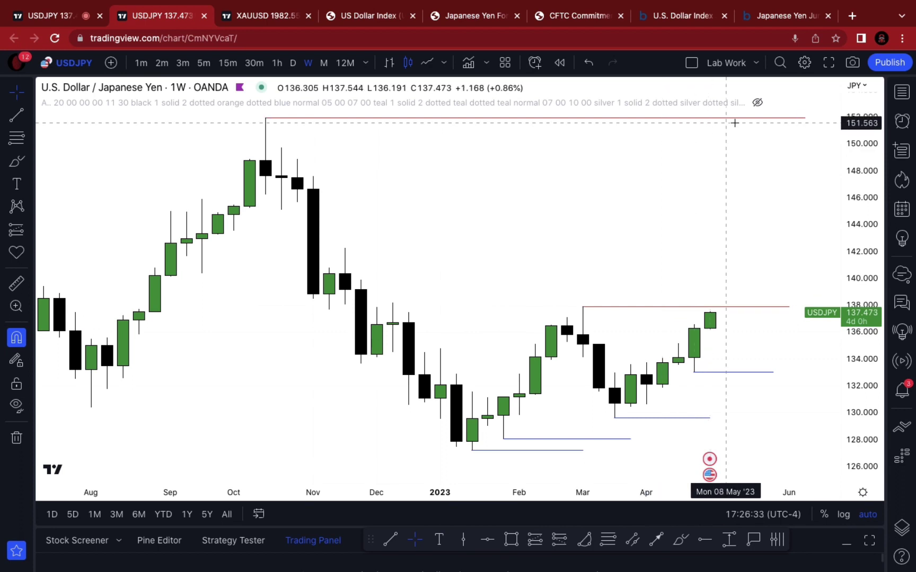
- Switch the weekly chart to the continuous Japanese Yen Futures contract (6J1!)
left_click_drag(746, 176, 553, 224)
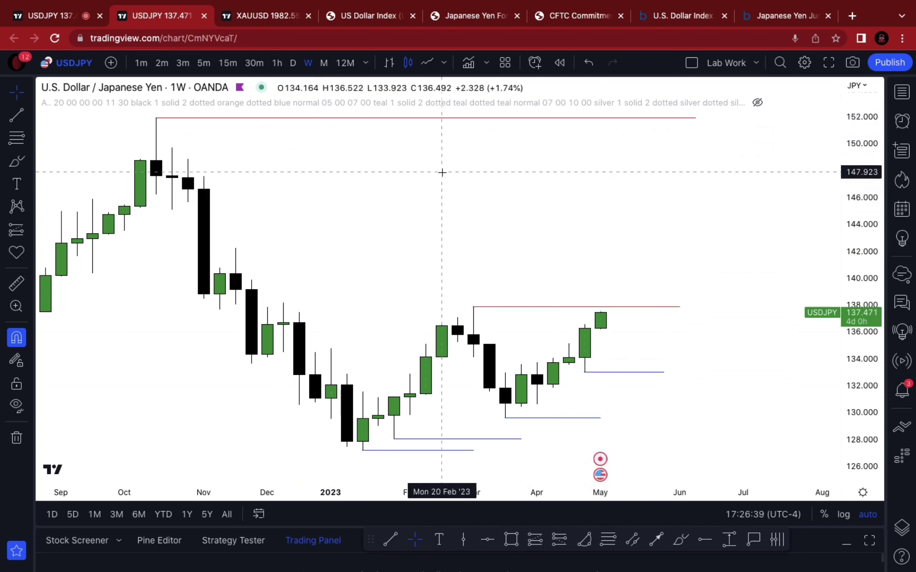
left_click(902, 92)
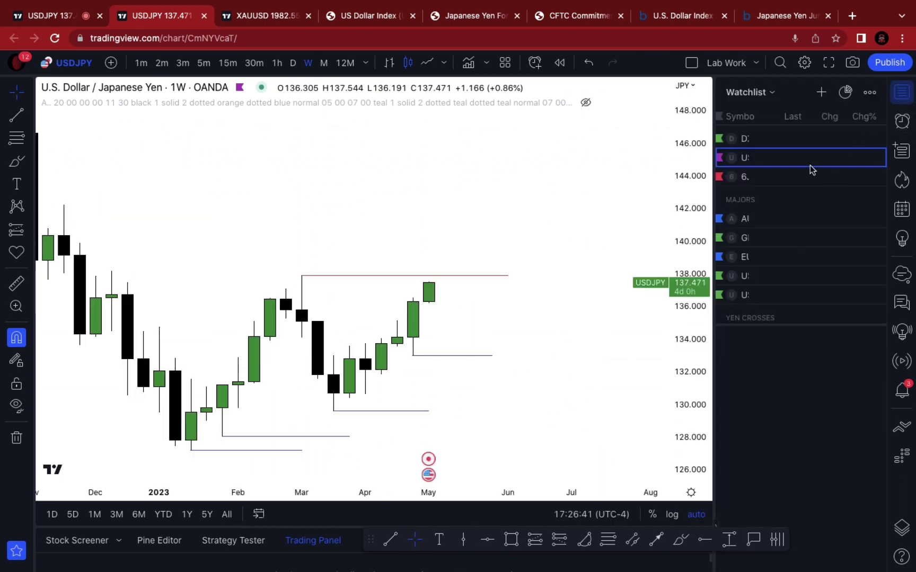
left_click(781, 177)
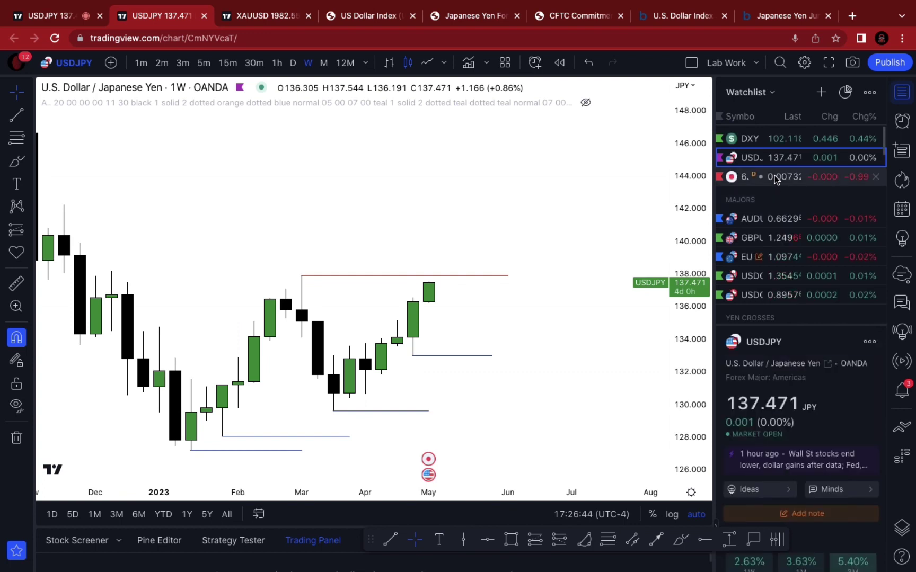
left_click(902, 100)
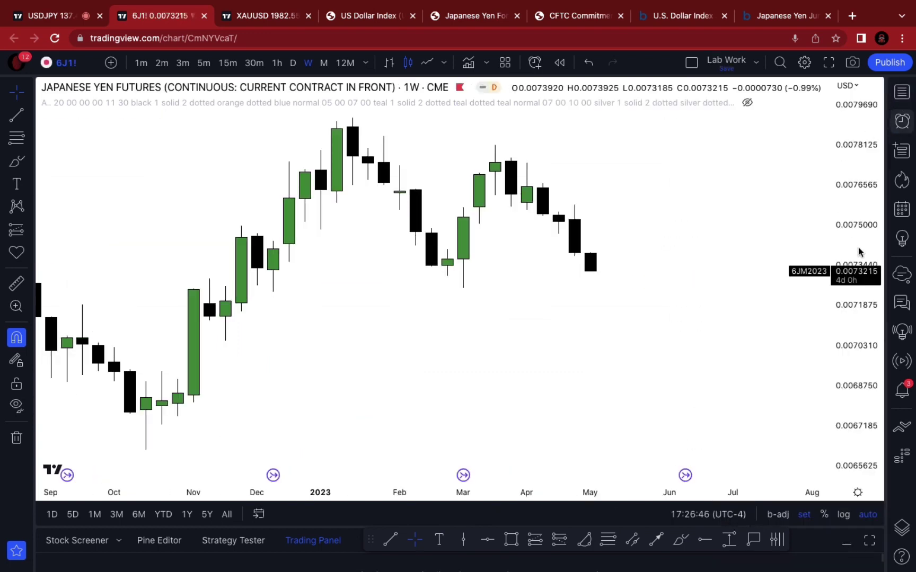
left_click_drag(693, 258, 691, 276)
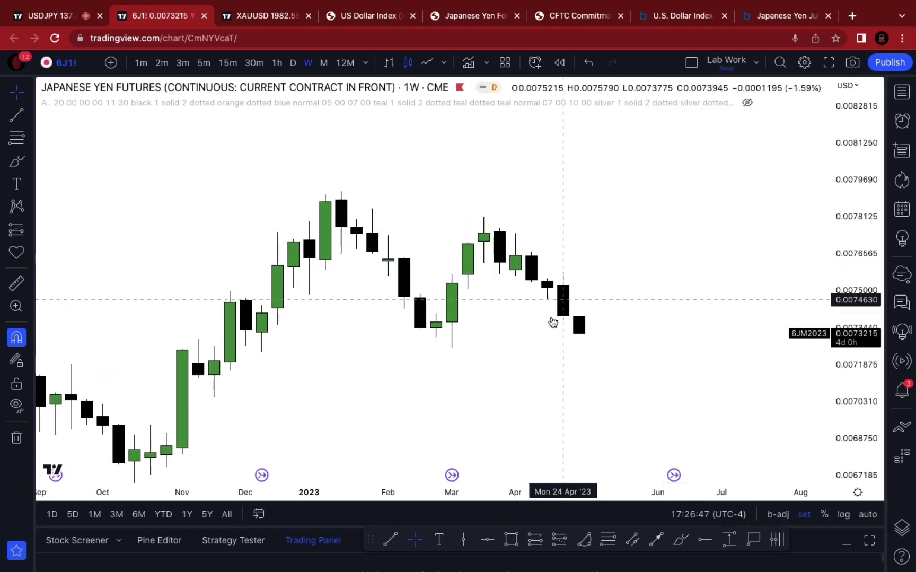
- Draw horizontal trend lines from the 17 January high at 0.0079190, the late January high, and the 20 March high at 0.0078110
left_click(392, 539)
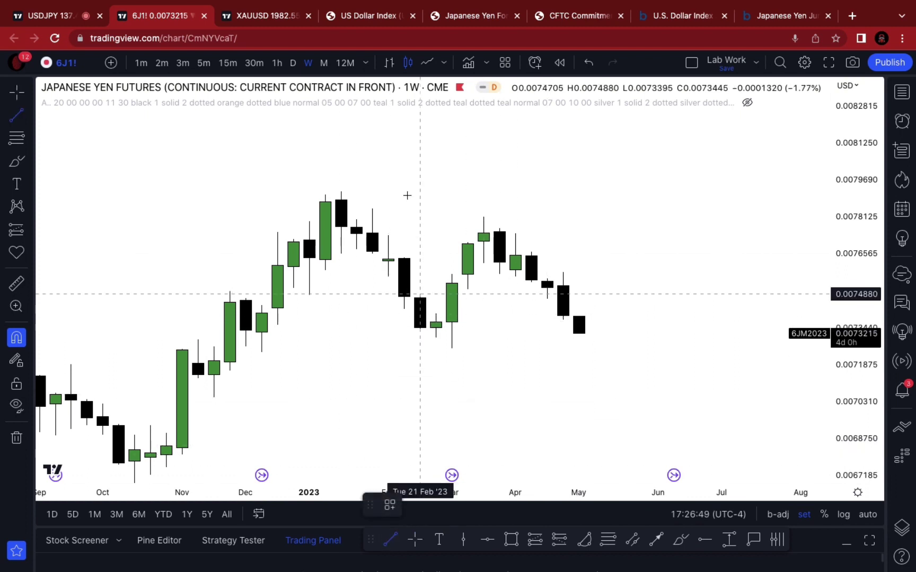
left_click(340, 181)
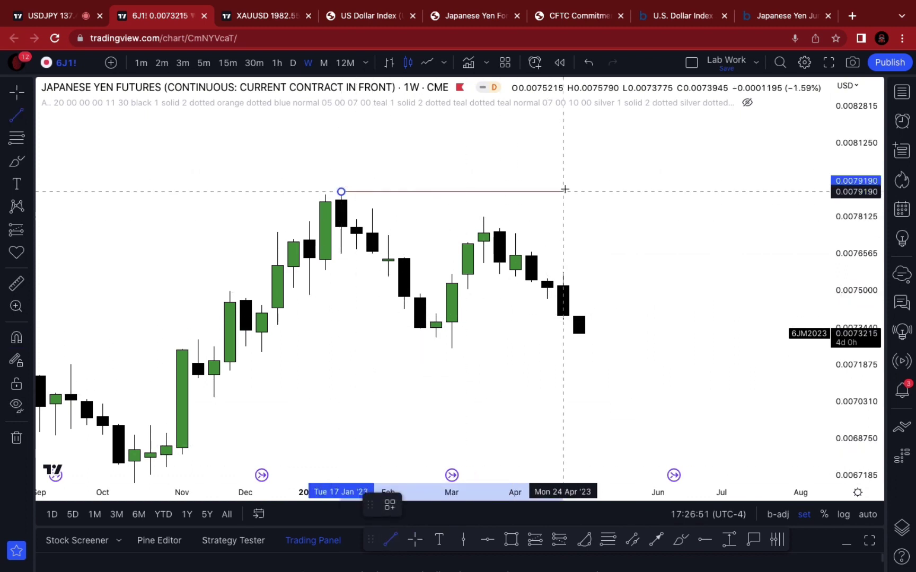
left_click(563, 191)
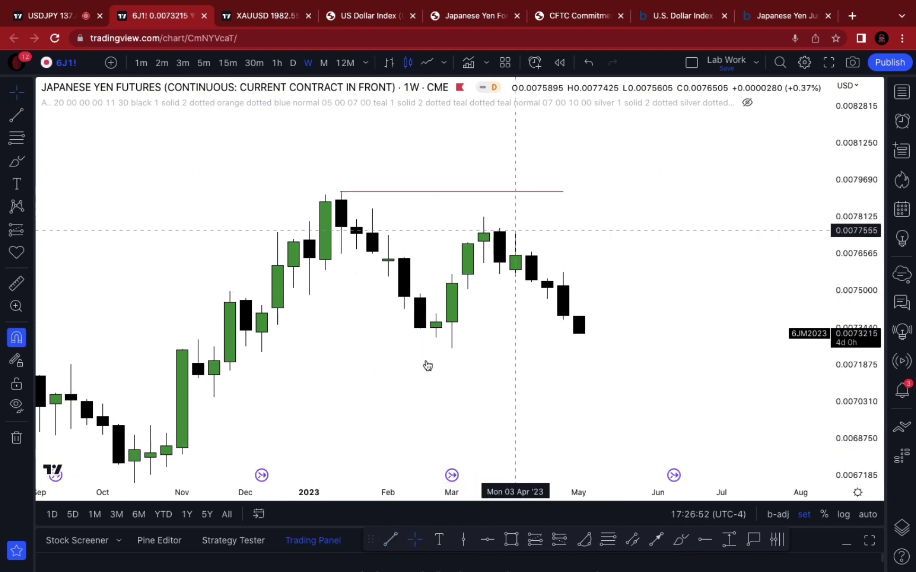
left_click(373, 210)
left_click(547, 209)
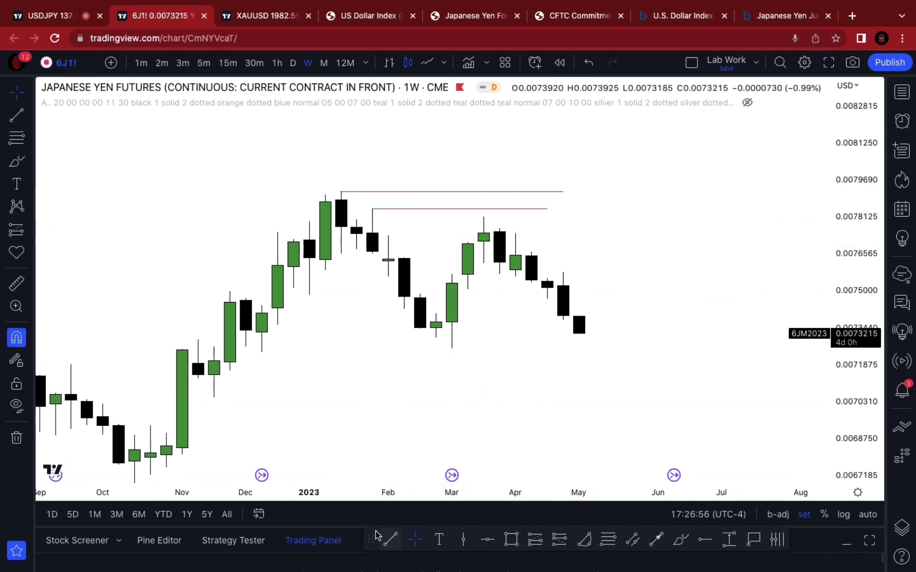
left_click(483, 217)
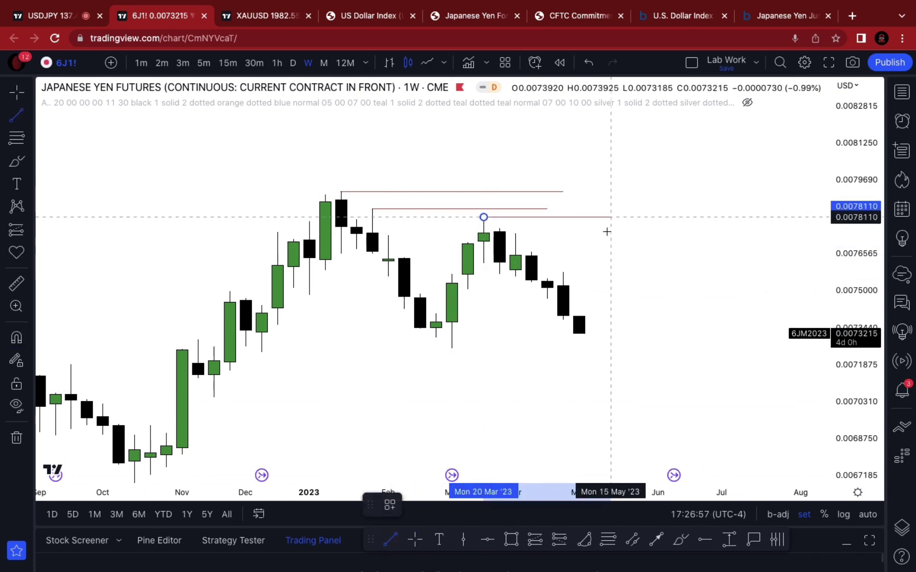
left_click(595, 217)
- Draw a horizontal line from the 6 March low at 0.0072550 to 12 June and colour it blue
left_click(580, 259)
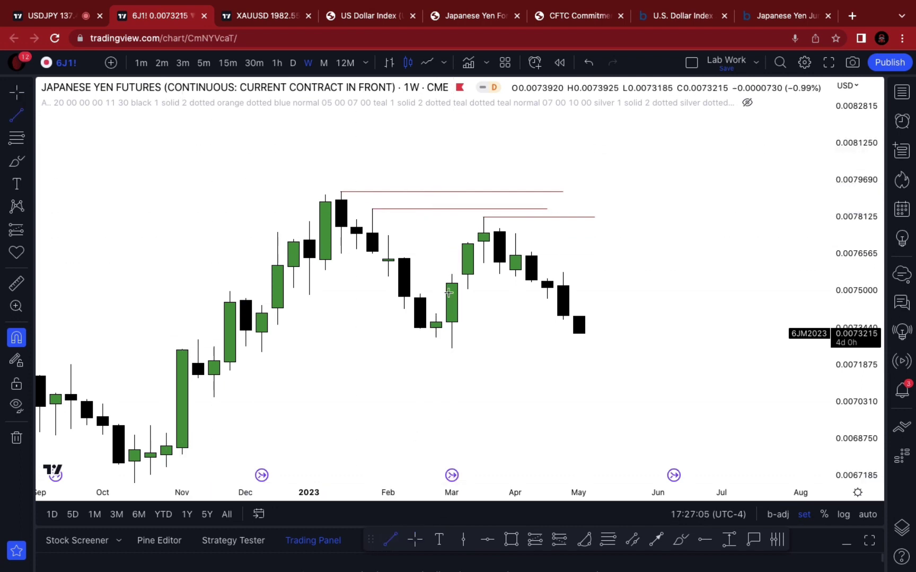
left_click(451, 348)
left_click(673, 348)
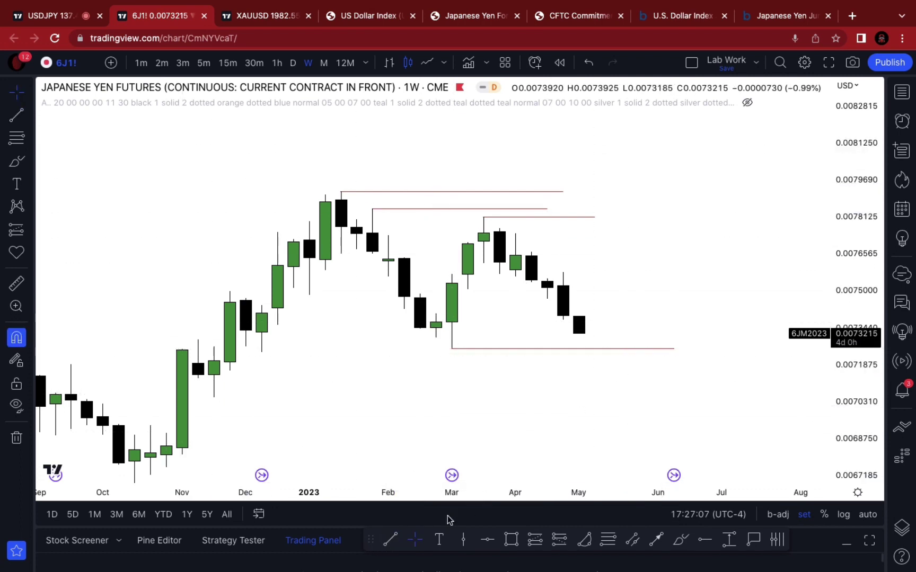
left_click(497, 351)
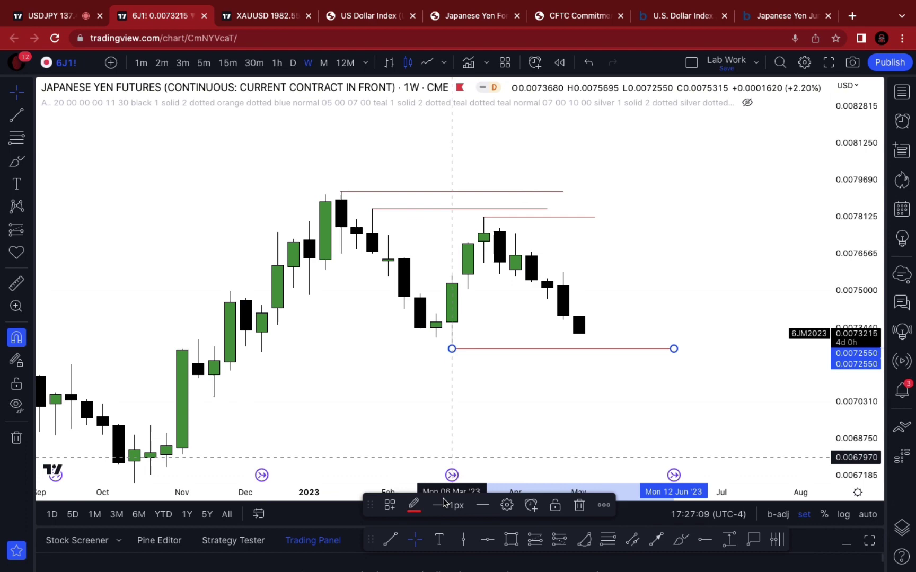
left_click(414, 504)
left_click(525, 447)
left_click(671, 294)
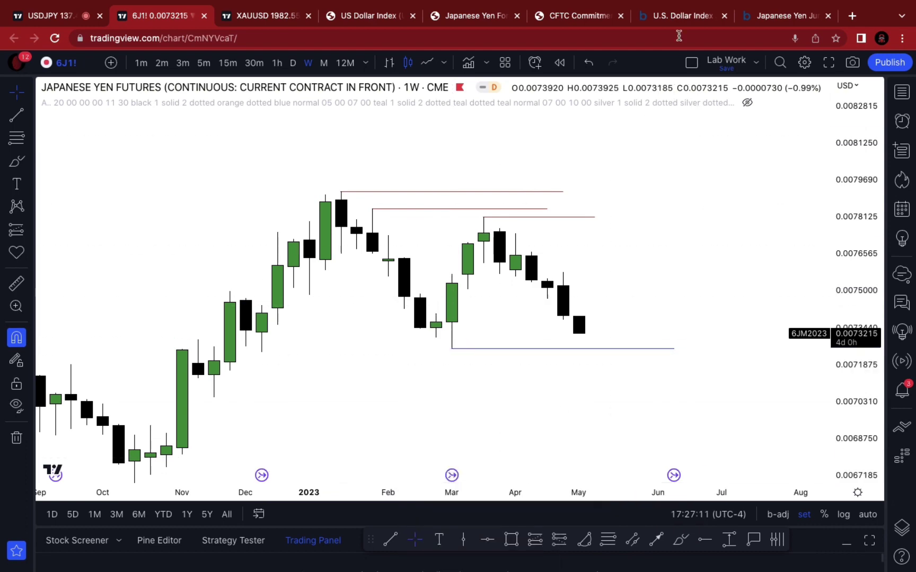
- Switch to the Barchart U.S. Dollar Index (DXM23) chart and examine the COTLC positioning line back to October
left_click(673, 16)
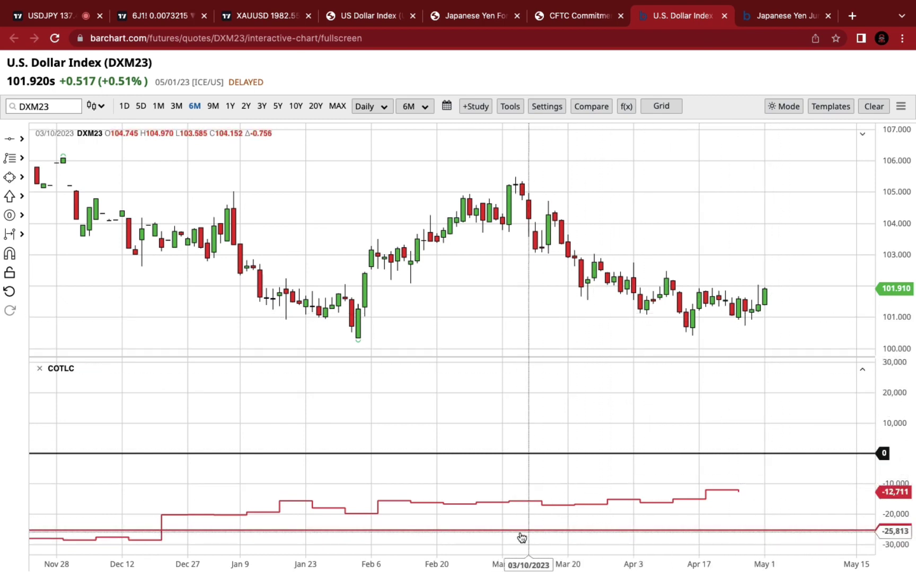
left_click_drag(546, 493, 547, 470)
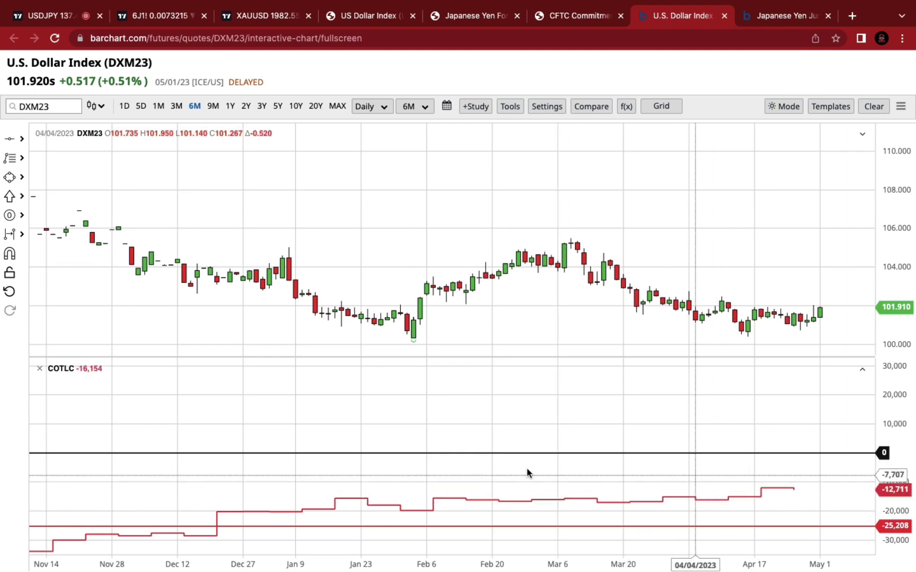
left_click_drag(413, 494, 663, 481)
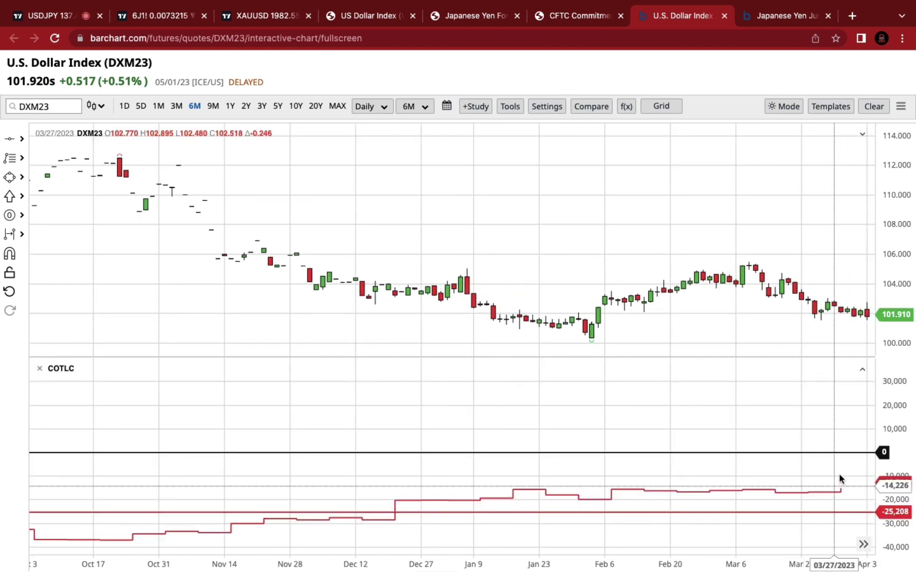
left_click_drag(839, 475, 626, 484)
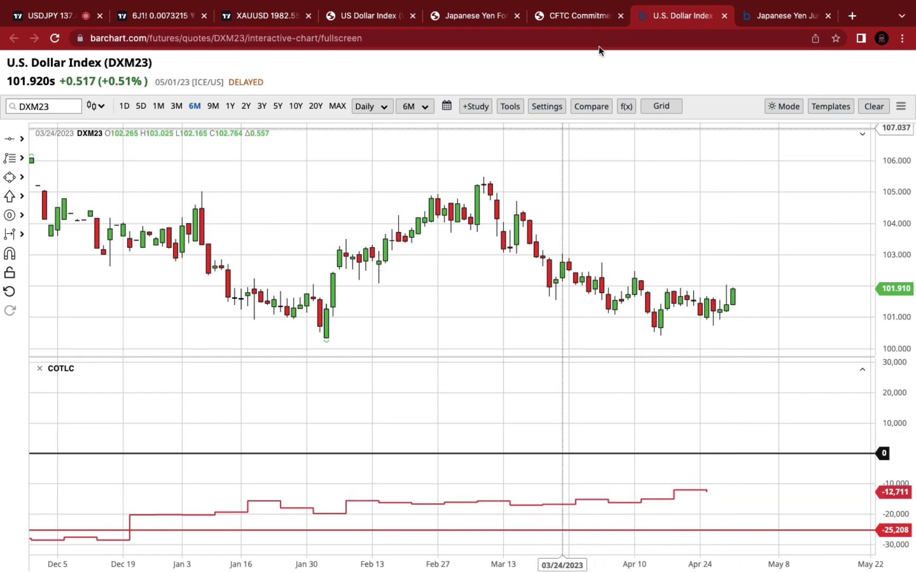
- Remove the OPINT study from the Barchart Japanese Yen (J6M23) chart and examine its COTLC positioning over the past year
key("ctrl+Tab")
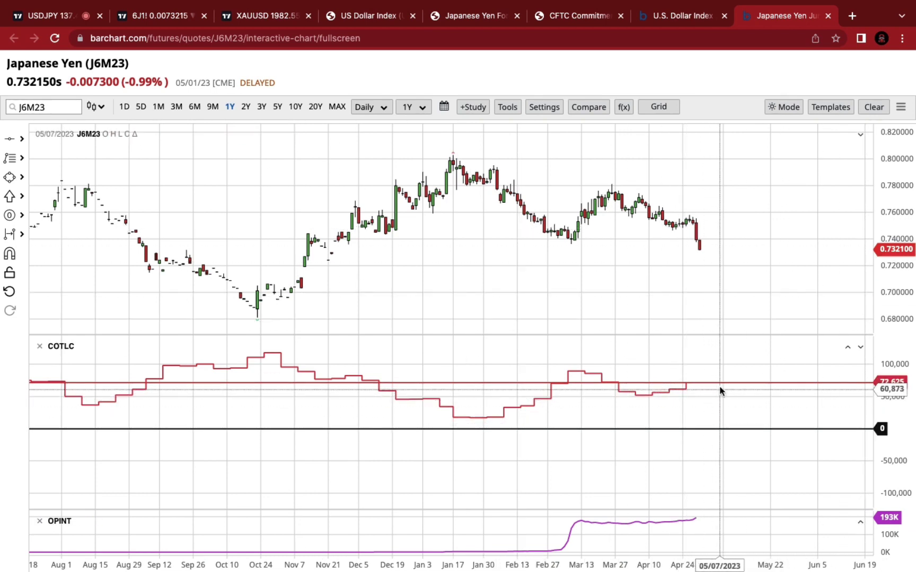
left_click(40, 521)
left_click_drag(621, 332, 371, 346)
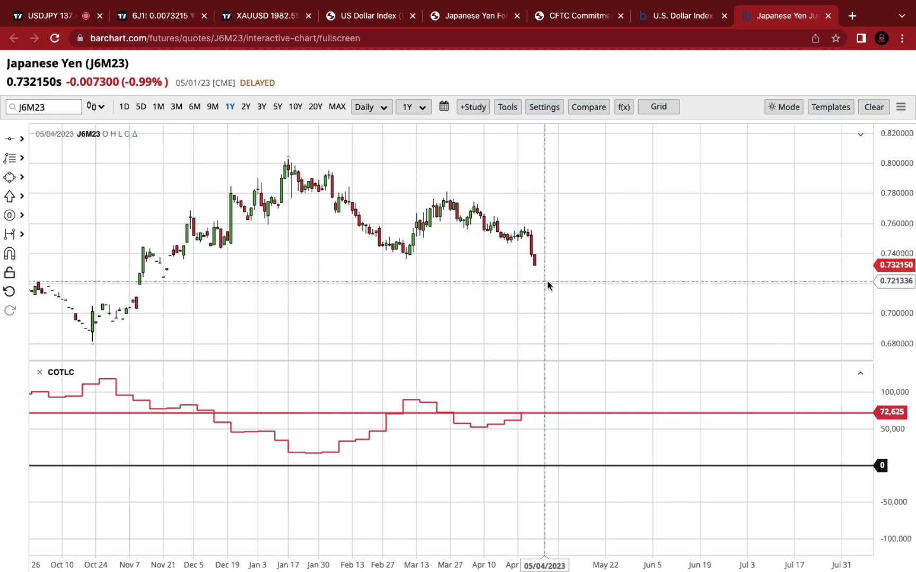
left_click_drag(327, 463, 476, 444)
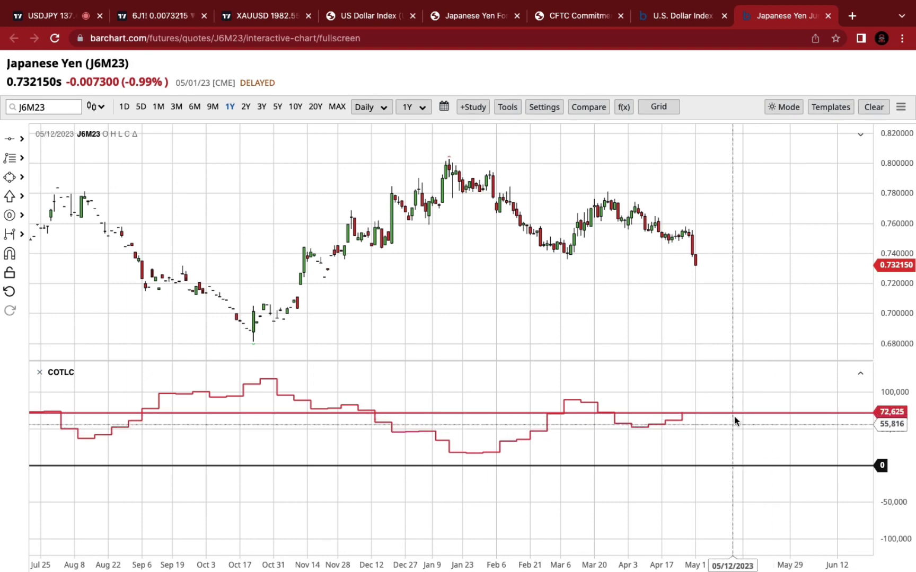
- Return to the daily TradingView chart in the IPDA layout and show Japanese Yen Futures (6J1!) with all look-back labels in view
left_click(33, 17)
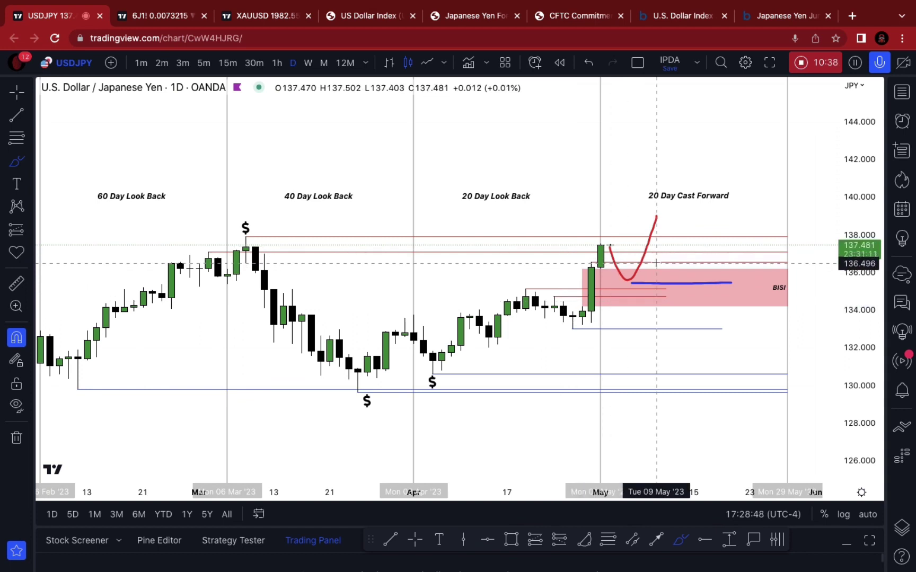
key("space")
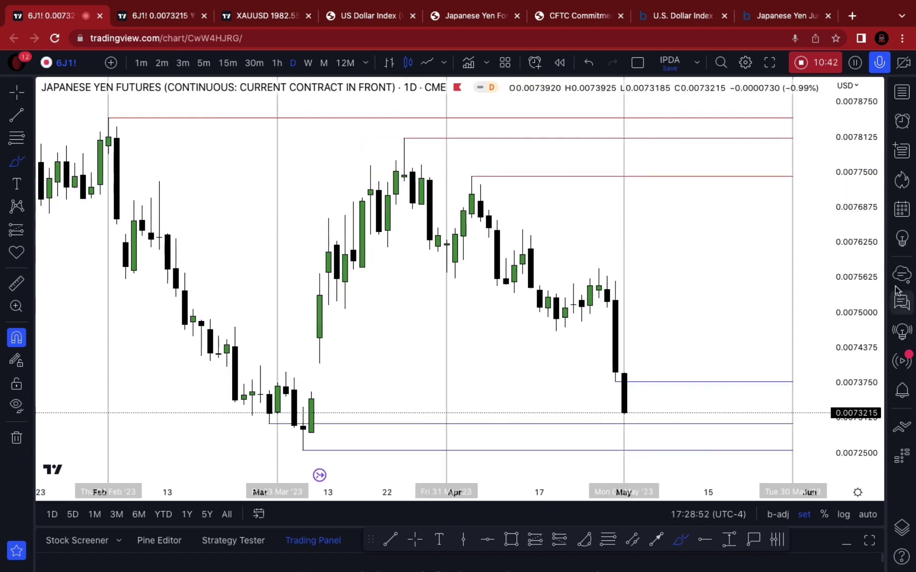
left_click_drag(867, 281, 875, 393)
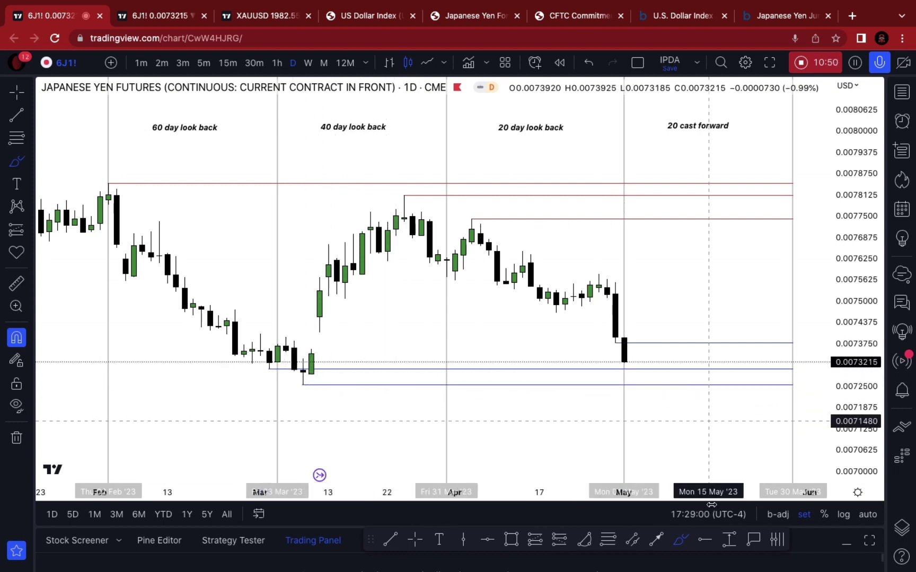
- Sketch trial price paths across the 20-day cast forward, circle the late March to mid-April highs, and undo all the strokes
mouse_move(632, 325)
left_mouse_down()
mouse_move(648, 404)
mouse_move(683, 295)
left_mouse_up()
left_click(590, 65)
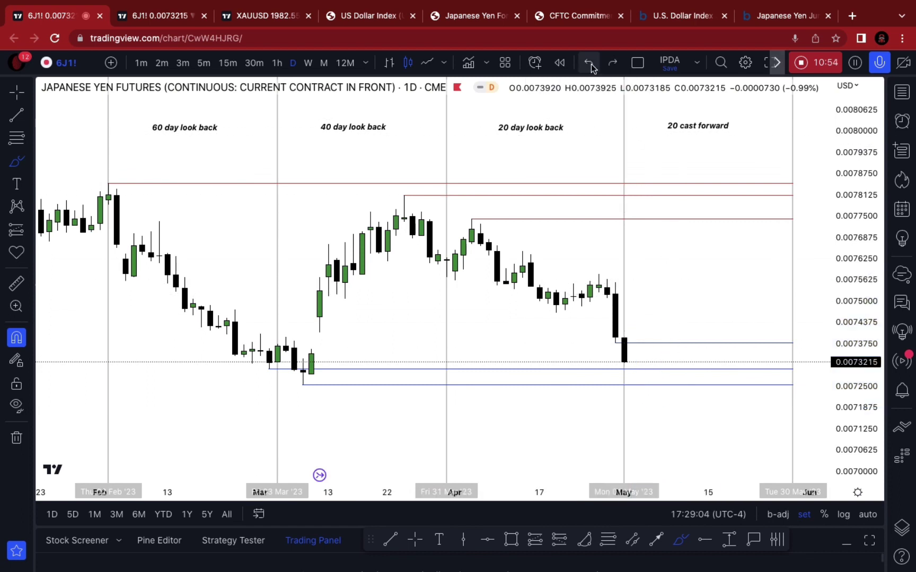
left_click_drag(614, 294, 649, 395)
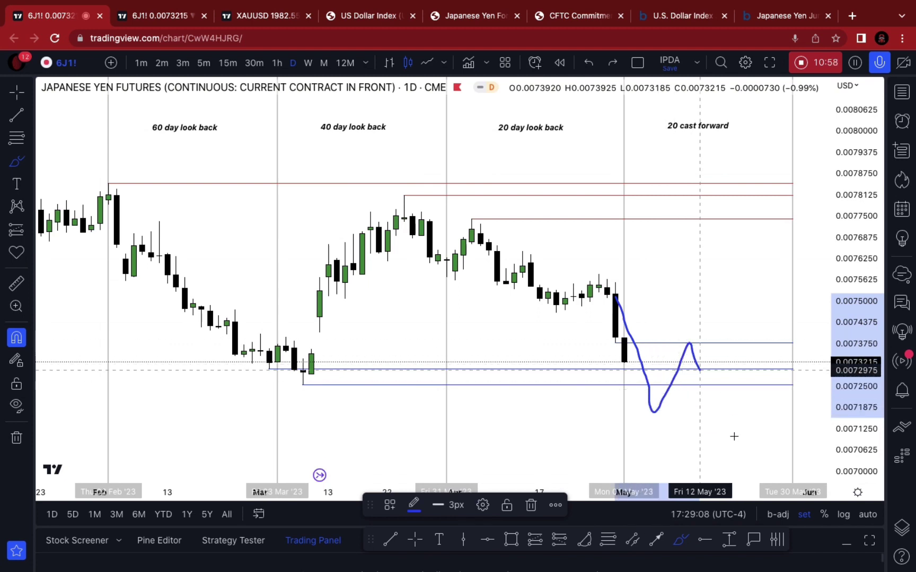
mouse_move(733, 437)
left_mouse_down()
mouse_move(774, 432)
mouse_move(784, 454)
left_mouse_up()
mouse_move(368, 201)
left_mouse_down()
mouse_move(499, 192)
mouse_move(471, 188)
left_mouse_up()
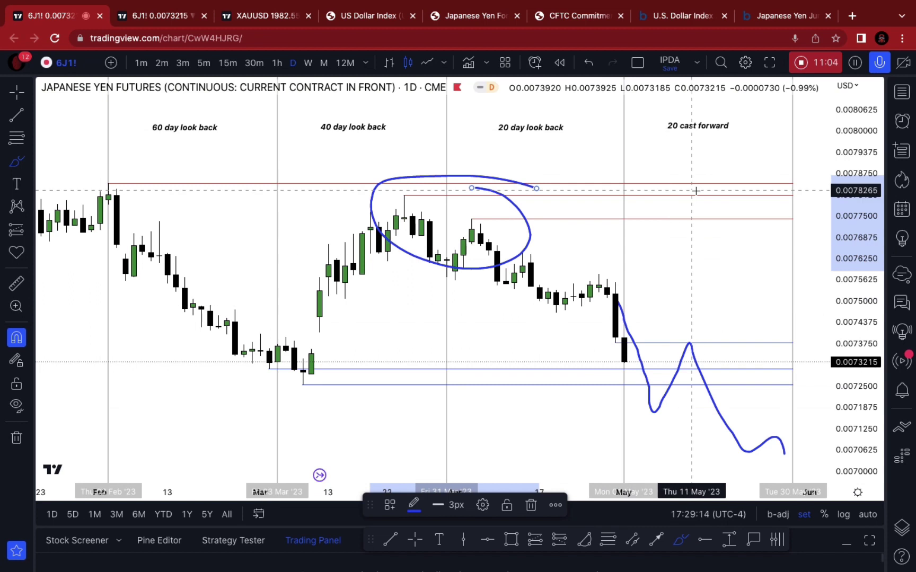
left_click(588, 63)
left_click(588, 63)
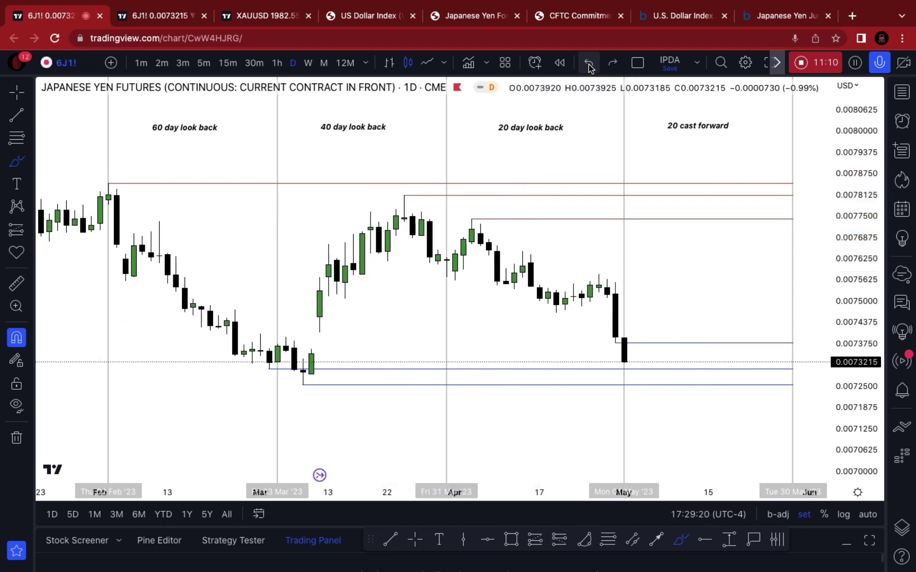
mouse_move(632, 315)
left_mouse_down()
mouse_move(655, 393)
mouse_move(683, 143)
left_mouse_up()
left_click(589, 64)
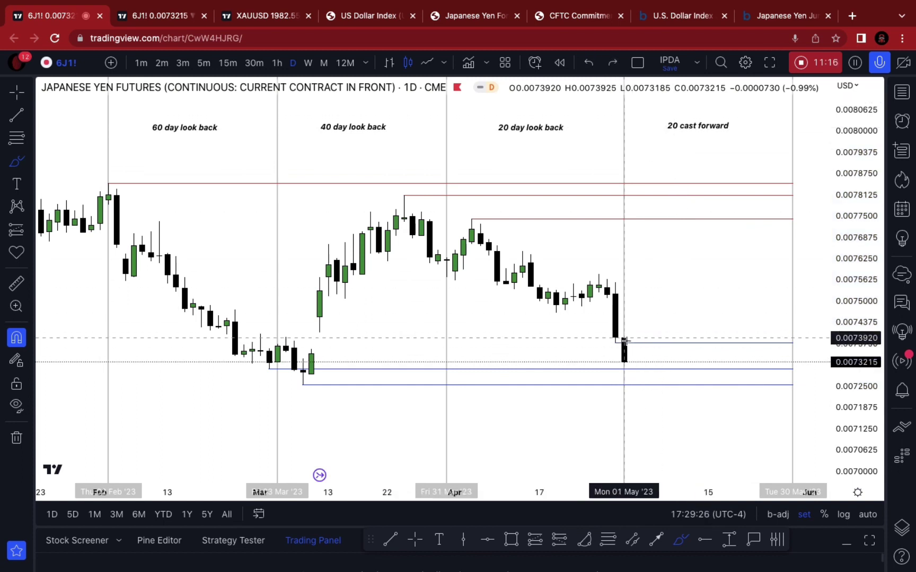
- Brush a zigzag downward price projection from the 1 May candle to about 0.0070 around 22 May
left_click_drag(624, 339, 642, 393)
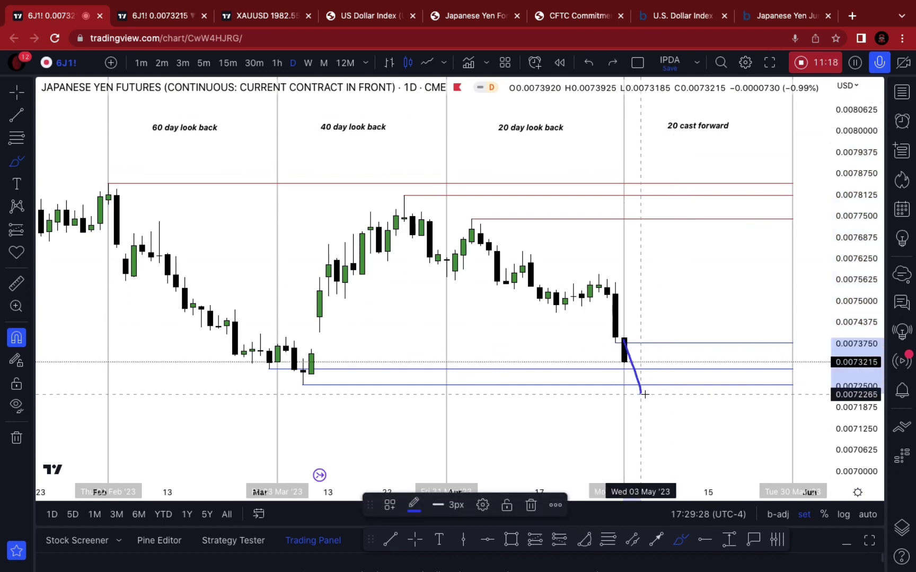
mouse_move(643, 394)
left_mouse_down()
mouse_move(688, 235)
mouse_move(692, 360)
left_mouse_up()
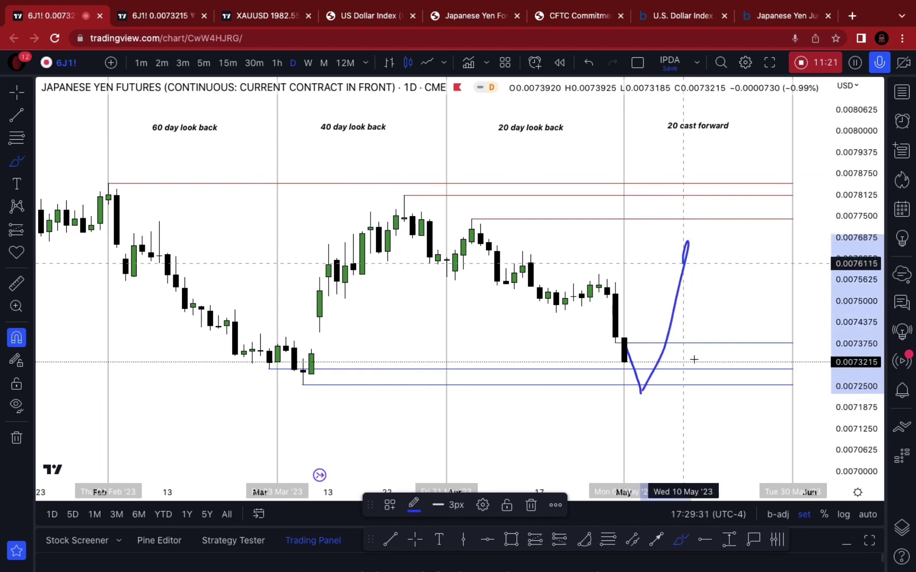
left_click(589, 63)
mouse_move(643, 393)
left_mouse_down()
mouse_move(660, 314)
mouse_move(699, 448)
mouse_move(732, 395)
mouse_move(759, 475)
left_mouse_up()
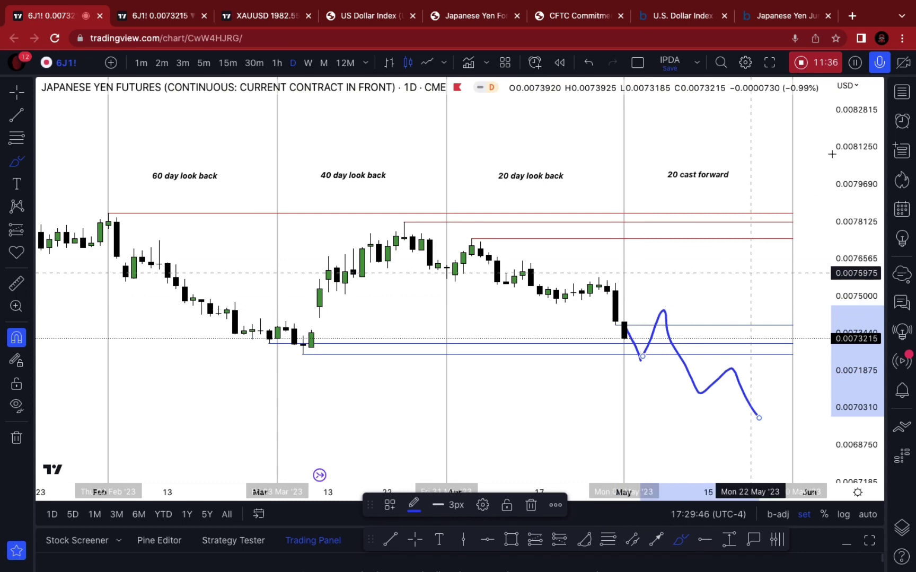
- Switch the daily chart to the U.S. Dollar Index (DXY) and fit its price range in view
left_click(902, 91)
left_click(793, 139)
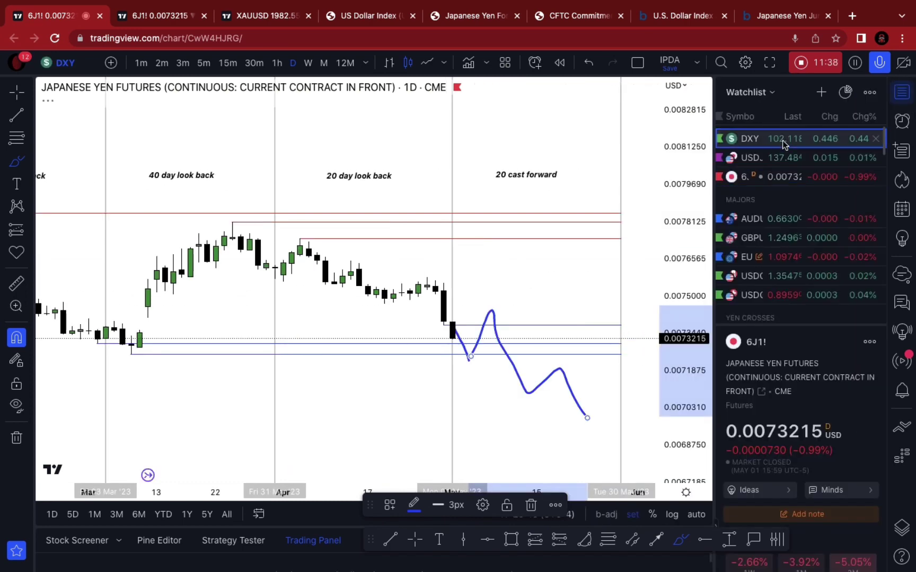
left_click(902, 92)
left_click_drag(861, 159, 859, 310)
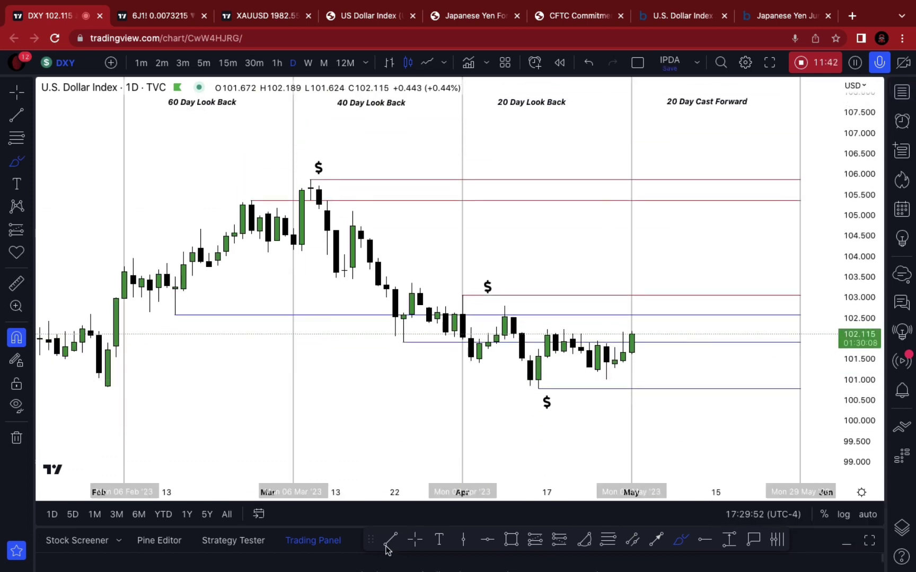
- Draw a horizontal line from the 19 April high at 102.228 to 15 May and colour it red
left_click(416, 539)
left_click_drag(526, 268, 487, 298)
scroll(486, 298, "down", 1)
scroll(490, 297, "down", 1)
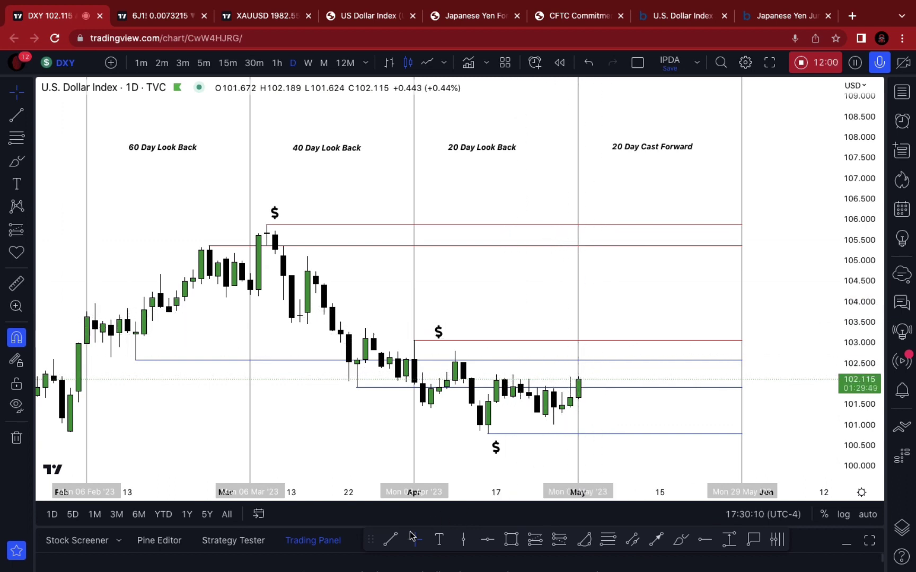
left_click(390, 540)
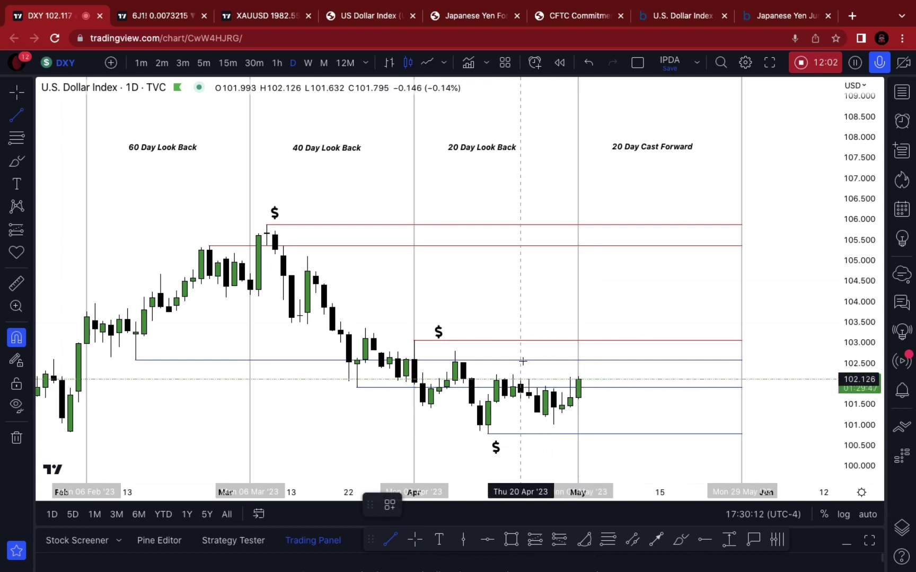
left_click(512, 374)
left_click(660, 375)
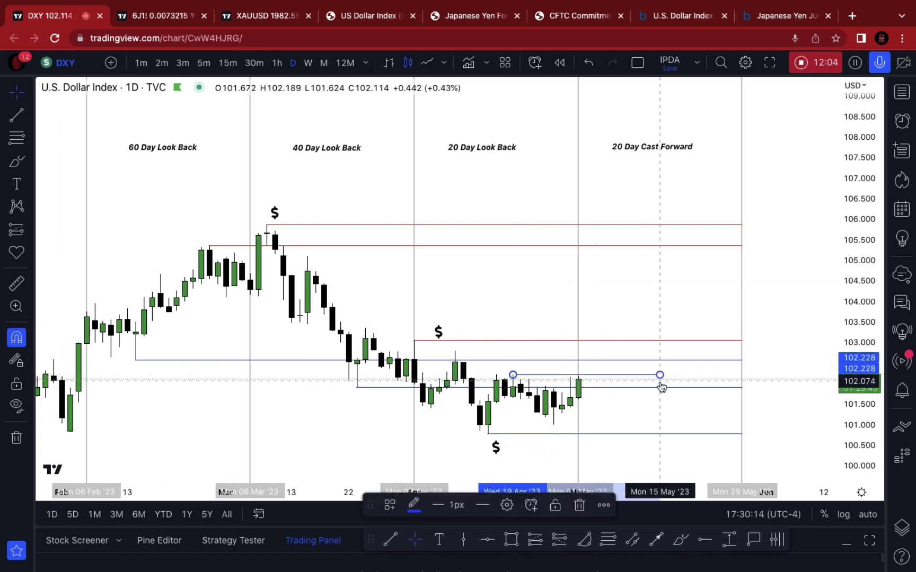
left_click(413, 504)
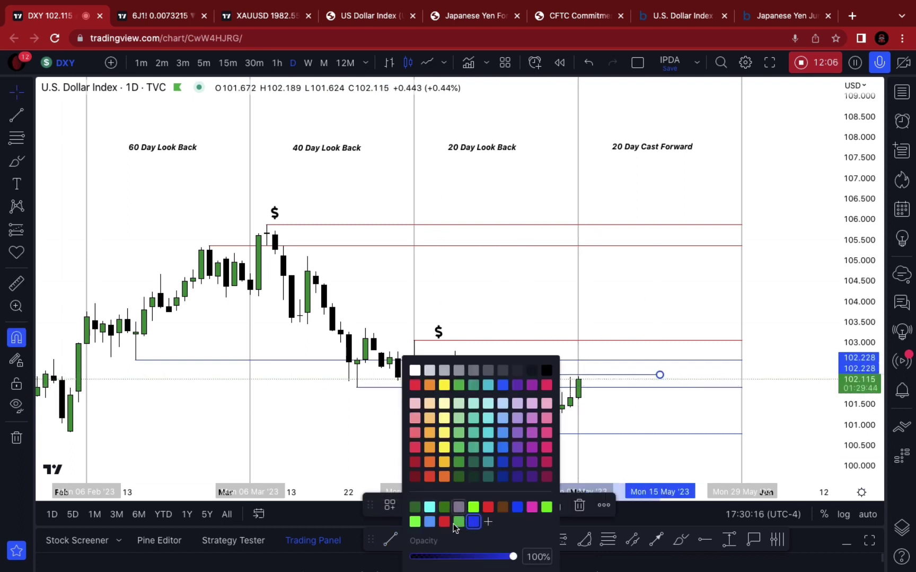
left_click(411, 386)
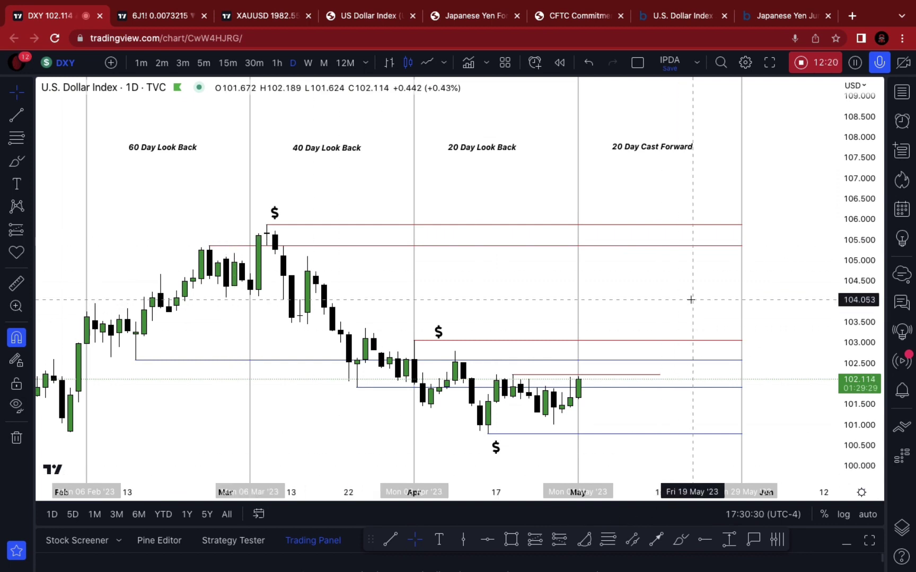
scroll(670, 290, "down", 1)
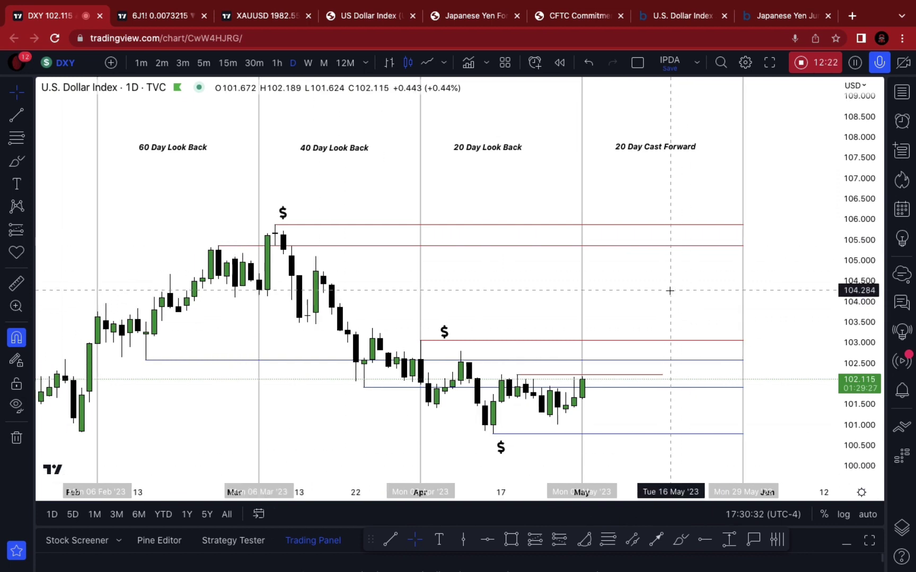